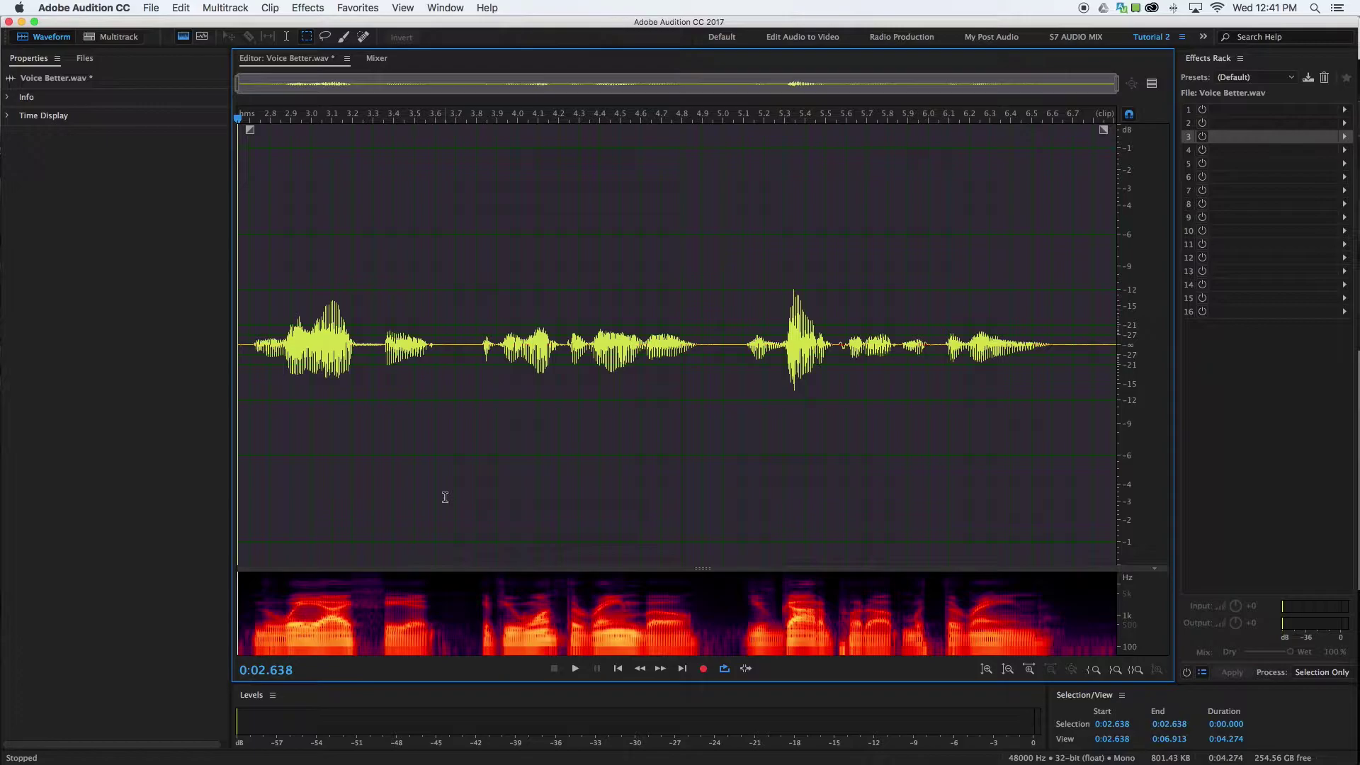
Play the voice recording, then put a Parametric Equalizer into effects rack slot 1.
key(space)
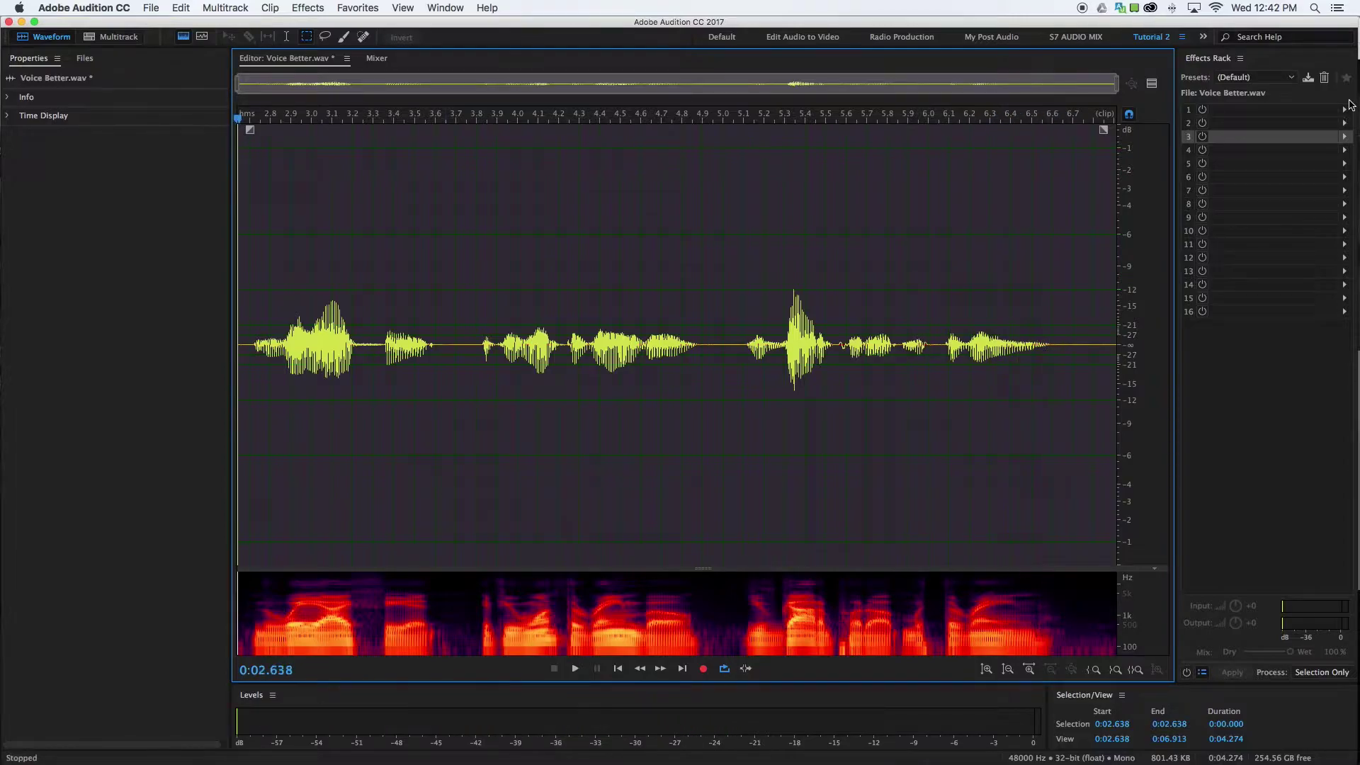
click(1344, 109)
mouse_move(1289, 184)
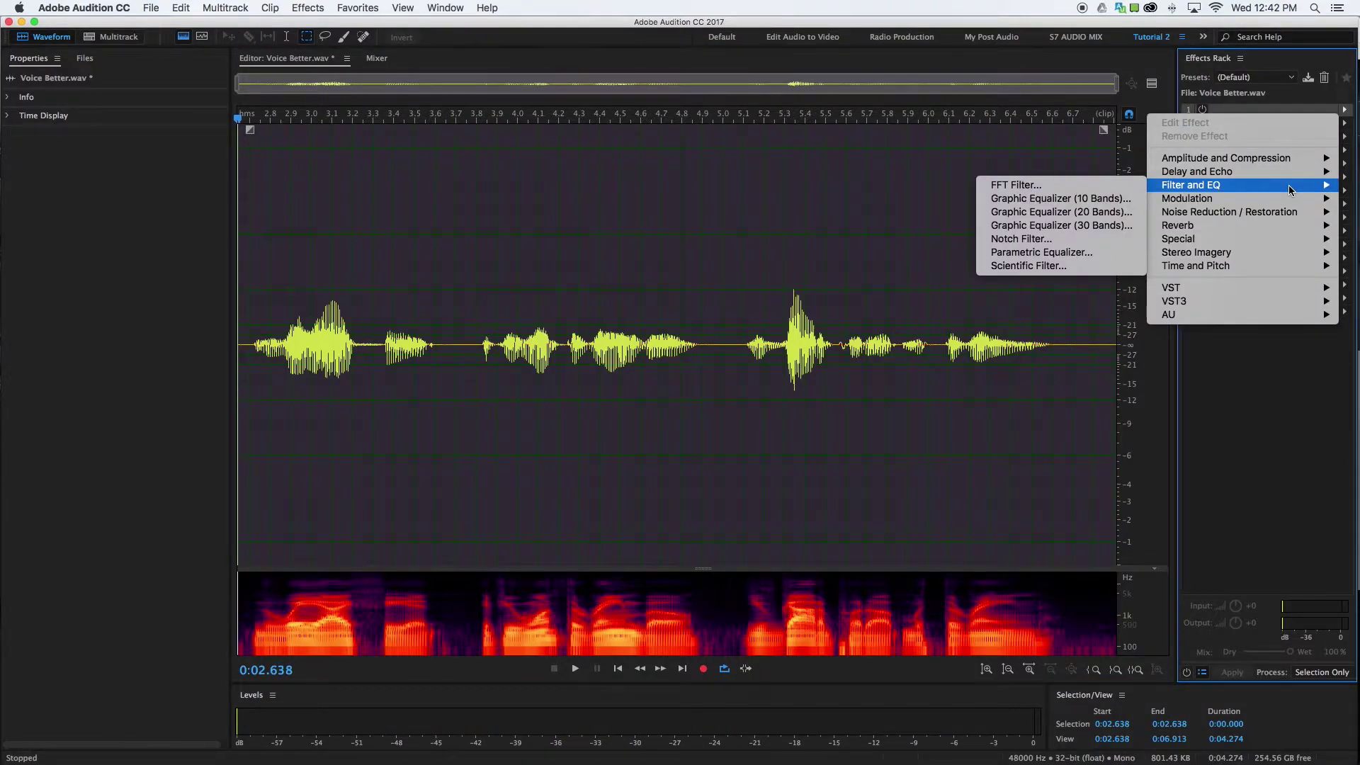
click(1090, 253)
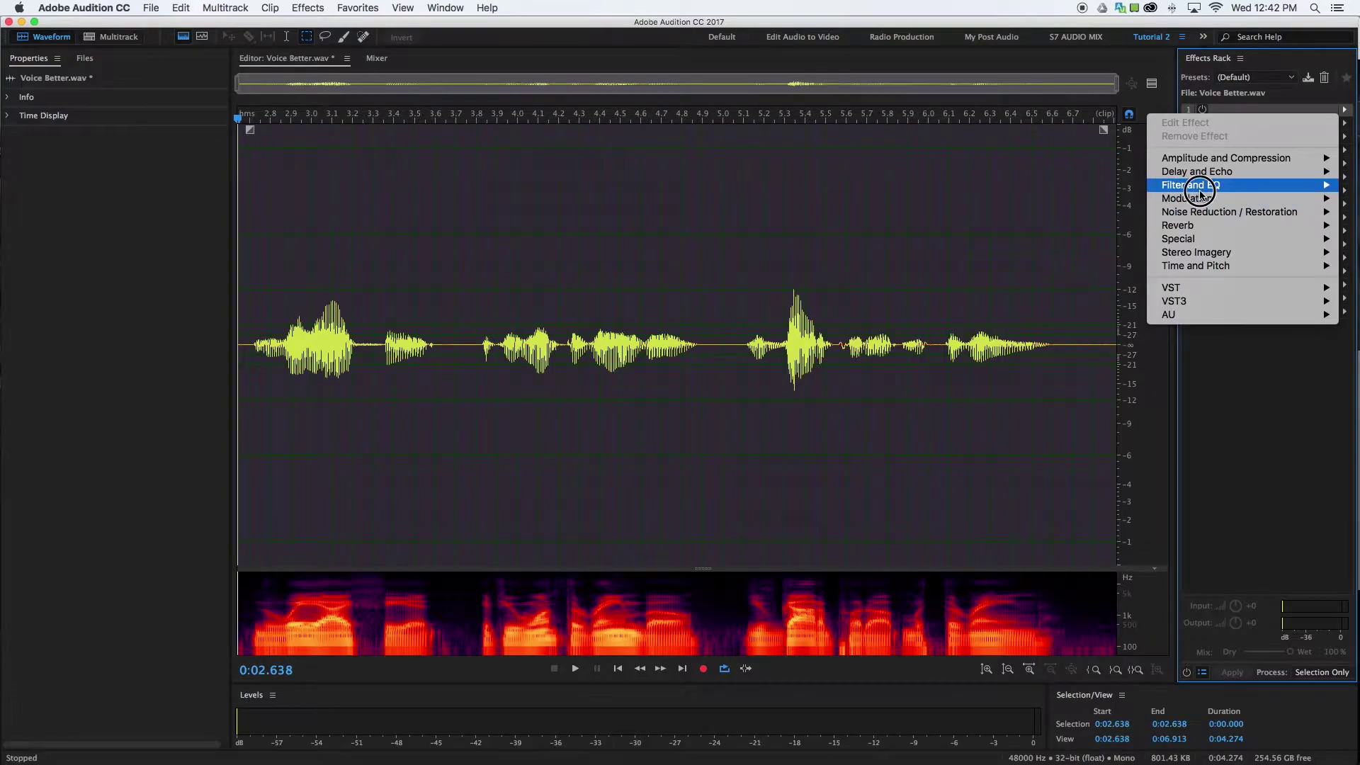
click(1230, 345)
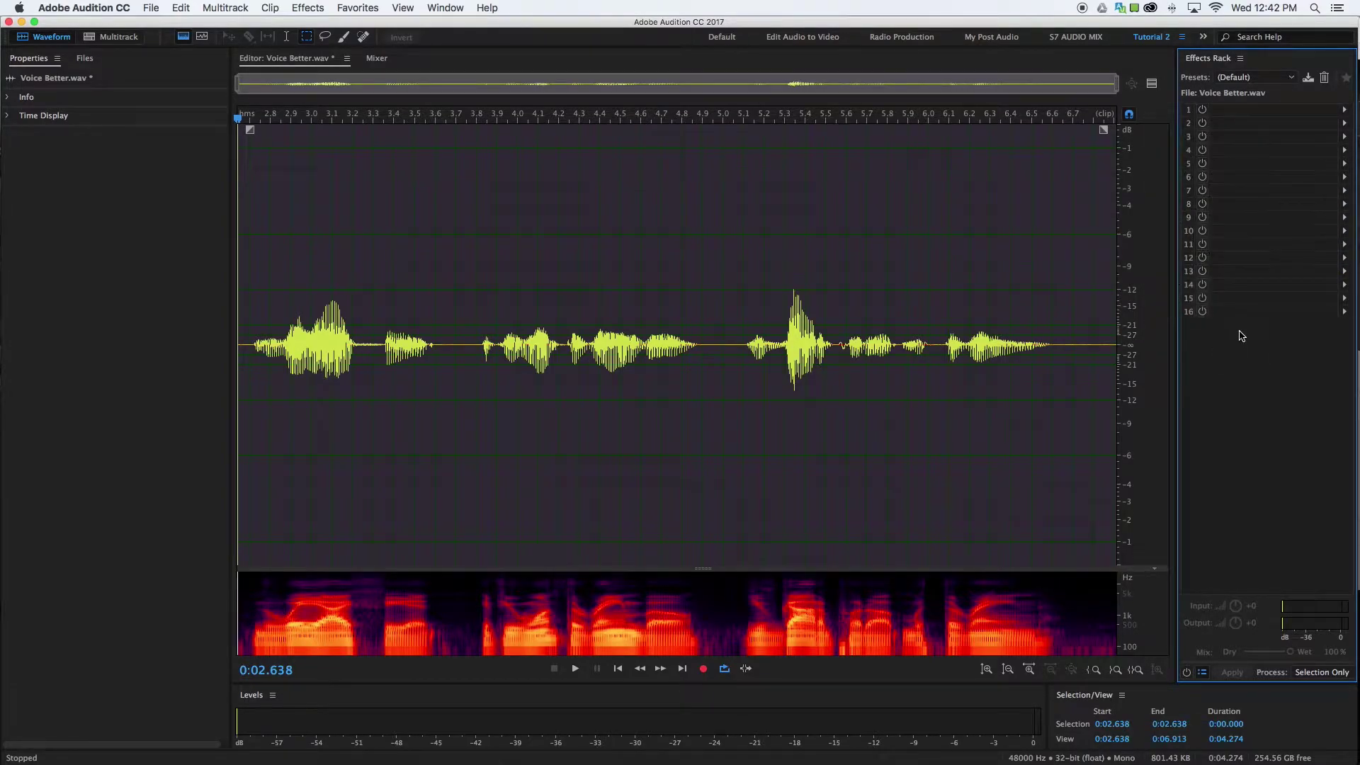
click(1344, 110)
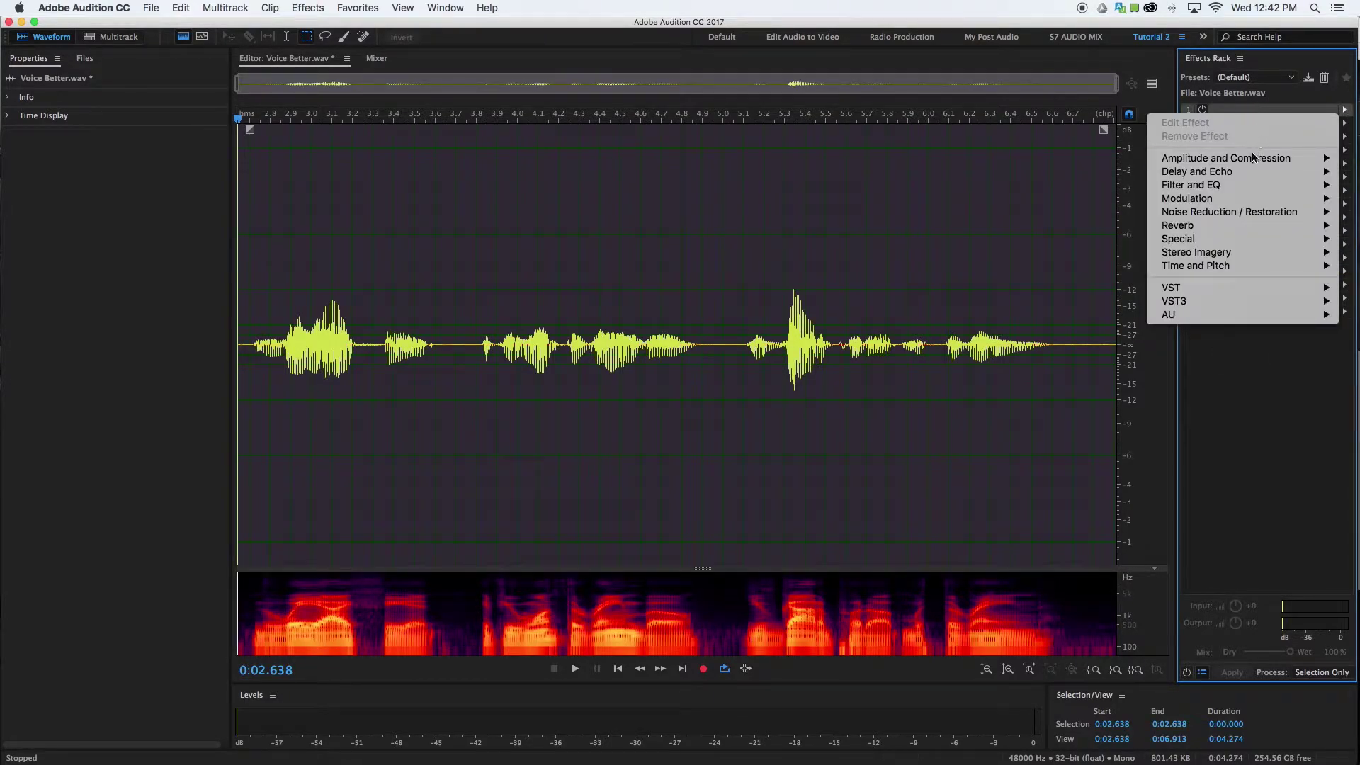
mouse_move(1236, 172)
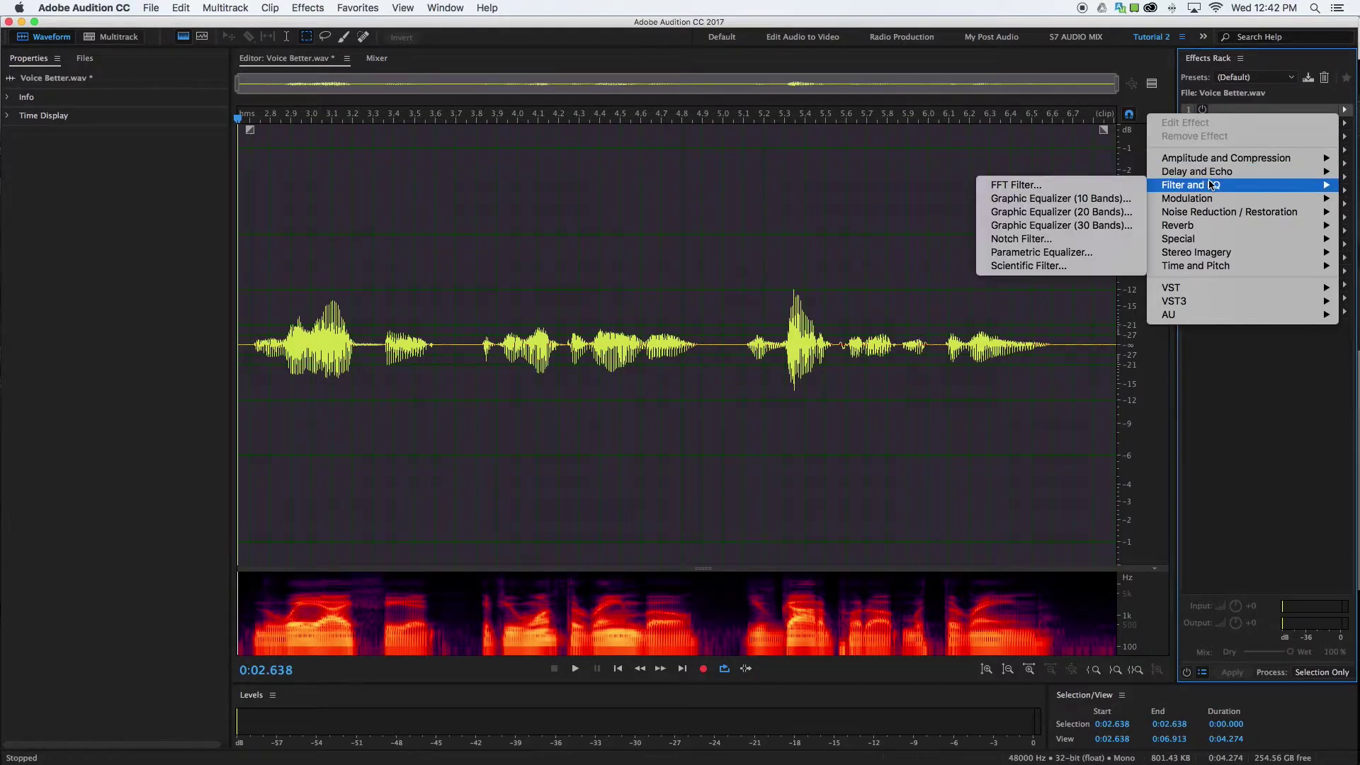
click(1066, 253)
Move the Parametric Equalizer window higher up the screen.
drag(737, 217, 766, 155)
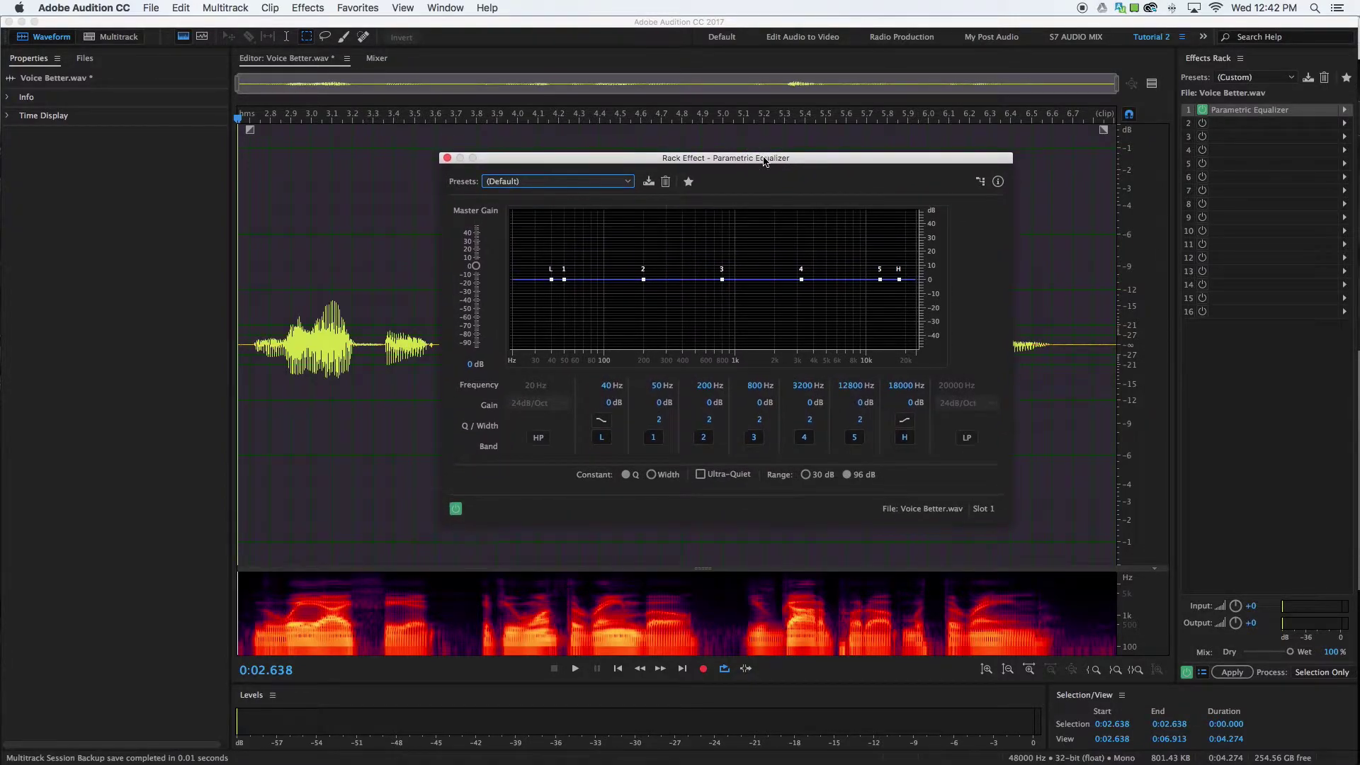
Enable the high-pass band at 96 Hz with an 18dB/Oct slope.
click(537, 442)
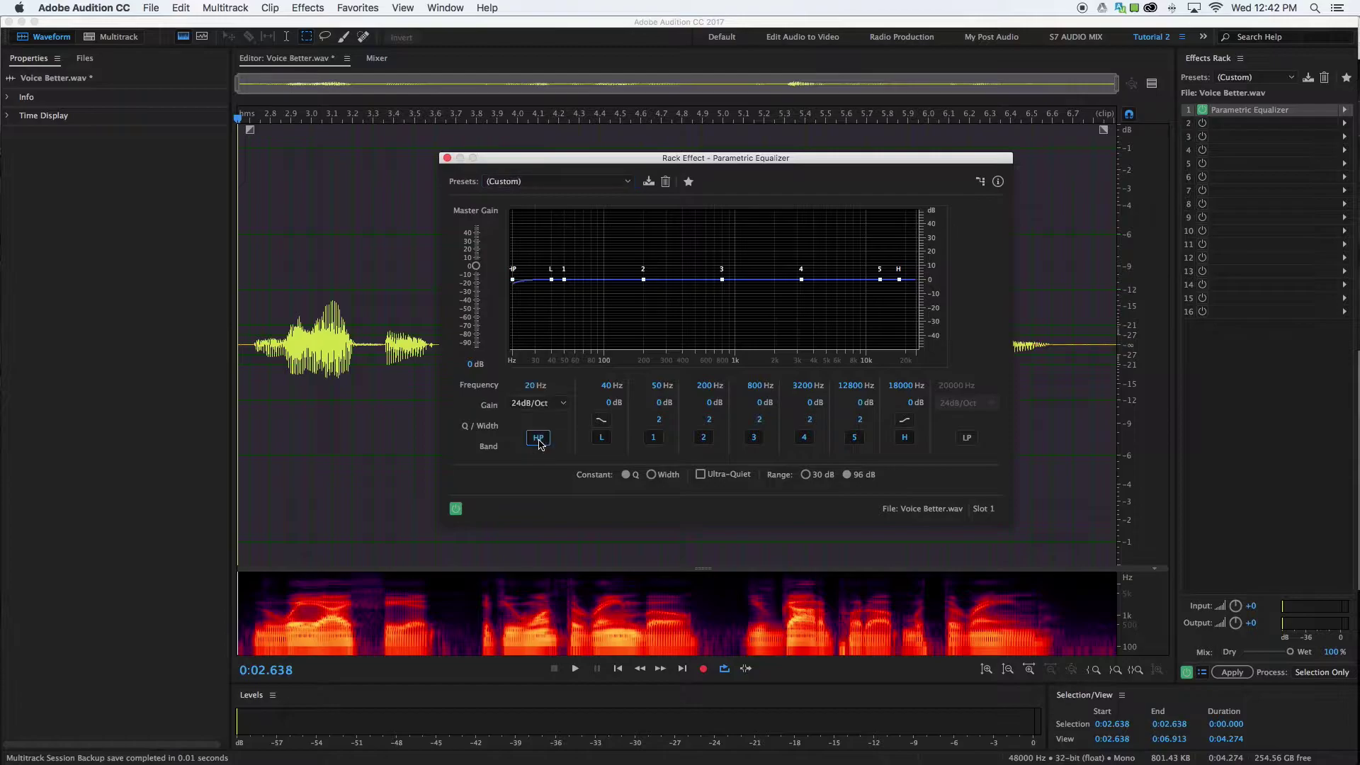
drag(514, 285, 603, 287)
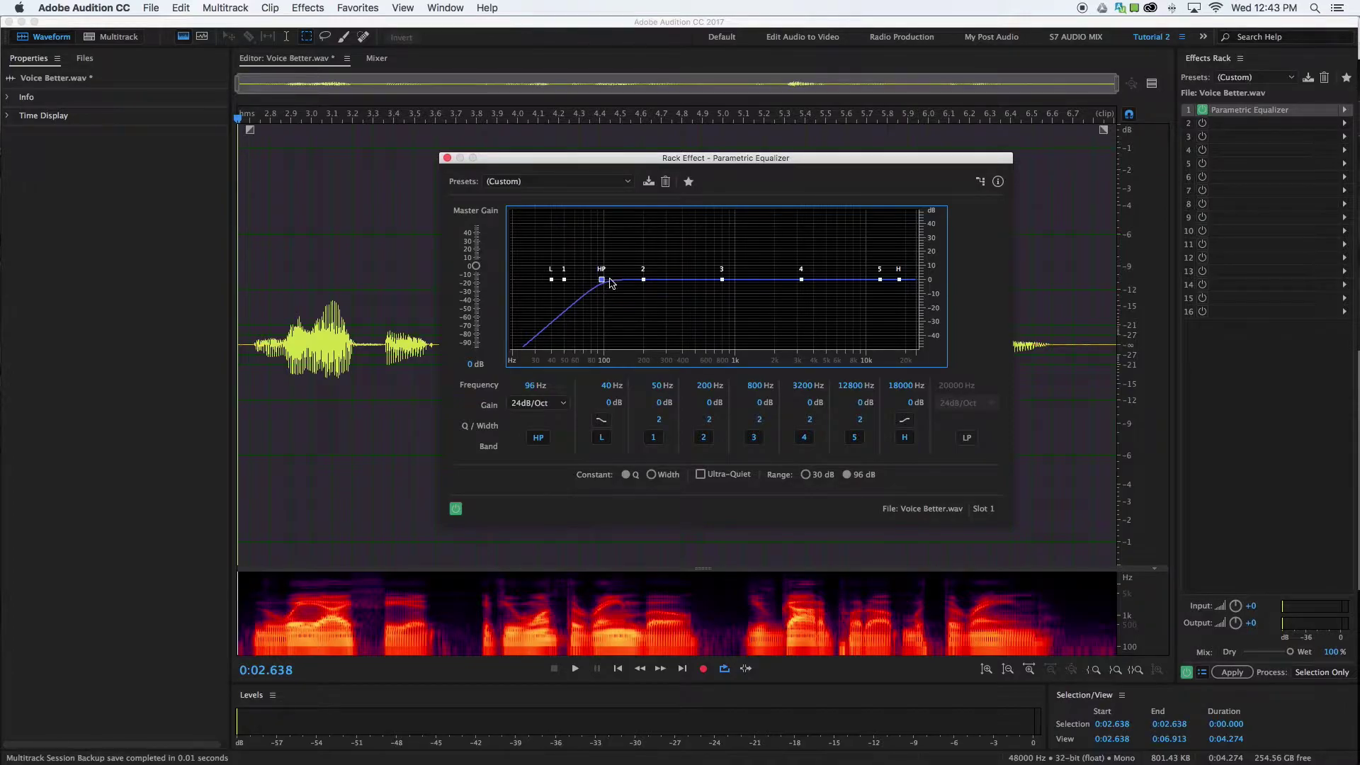
click(542, 404)
click(540, 449)
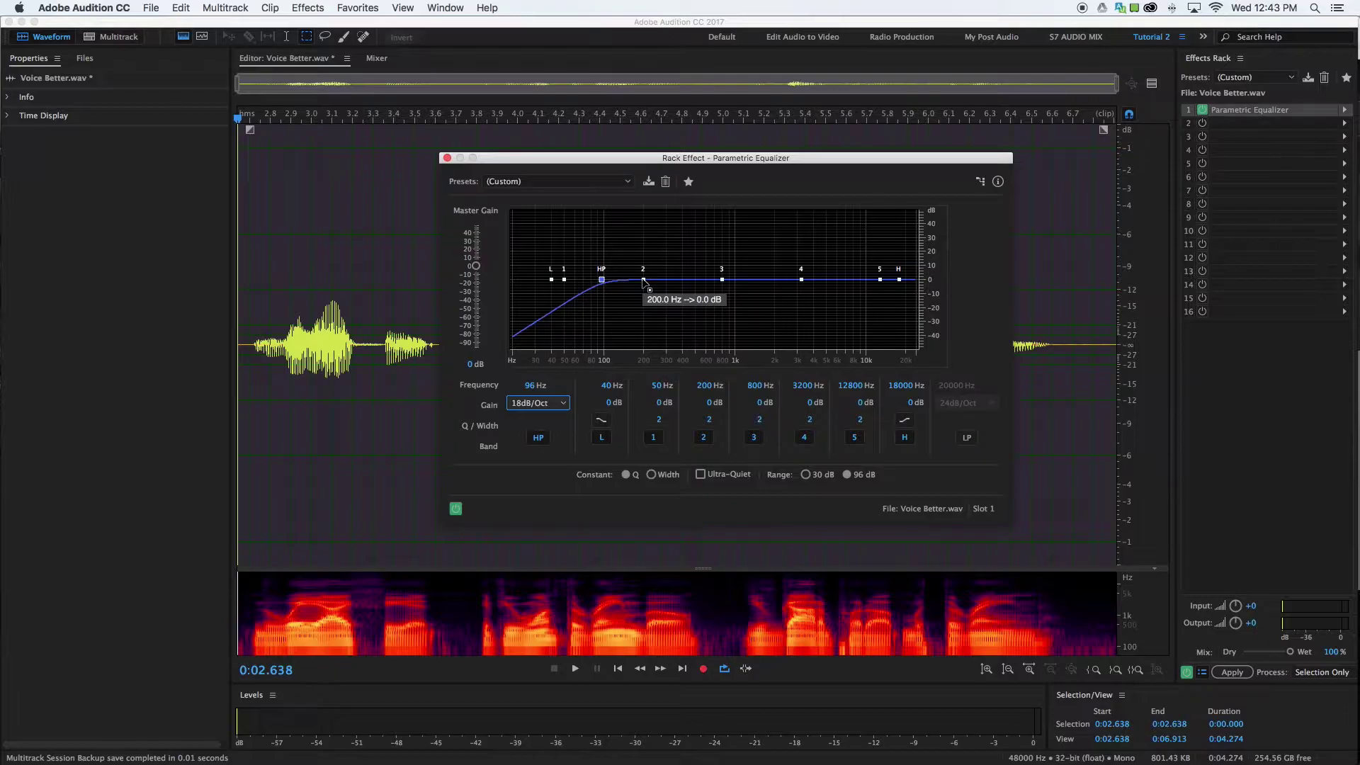
Turn off band 1; set band 2 to +2 dB at 160 Hz, band 3 to −2.5 dB at 294 Hz, band 4 to +2 dB at 1970 Hz.
drag(643, 281, 638, 277)
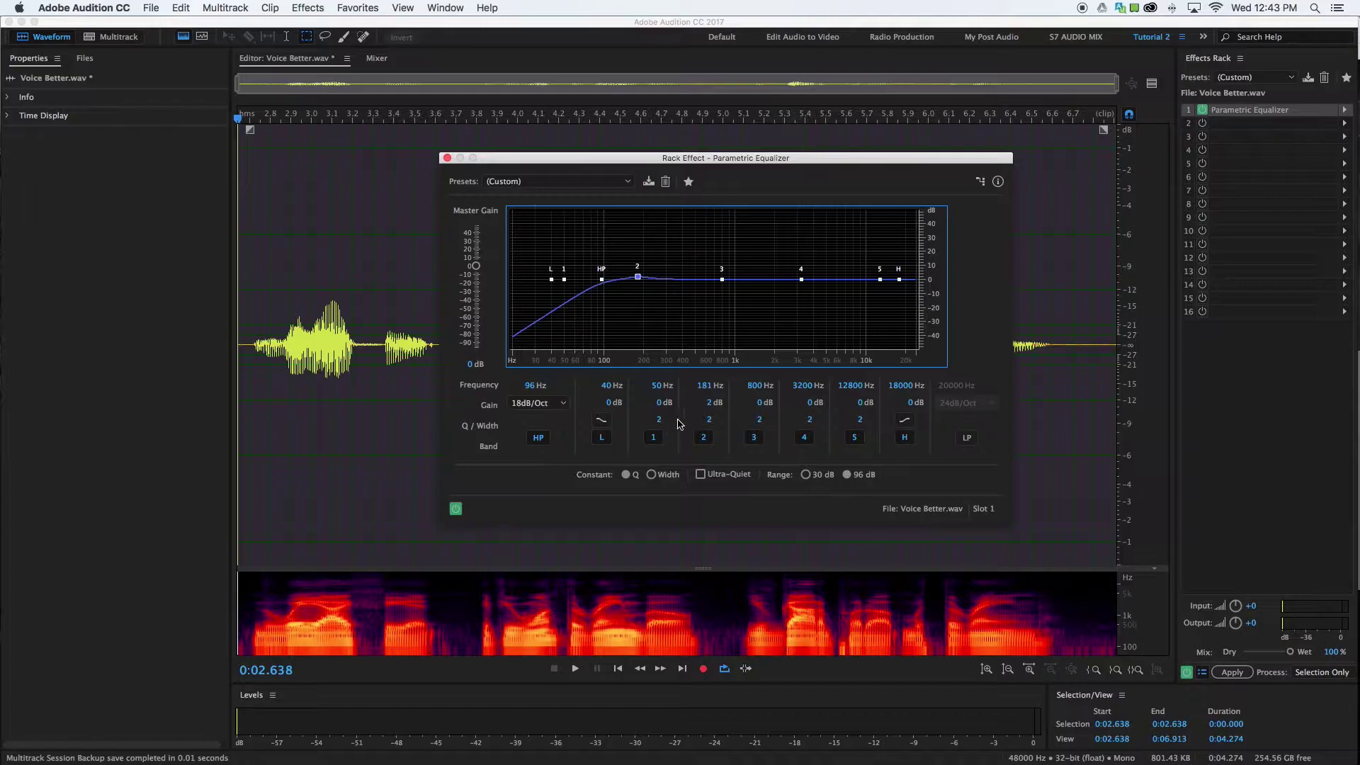
click(653, 437)
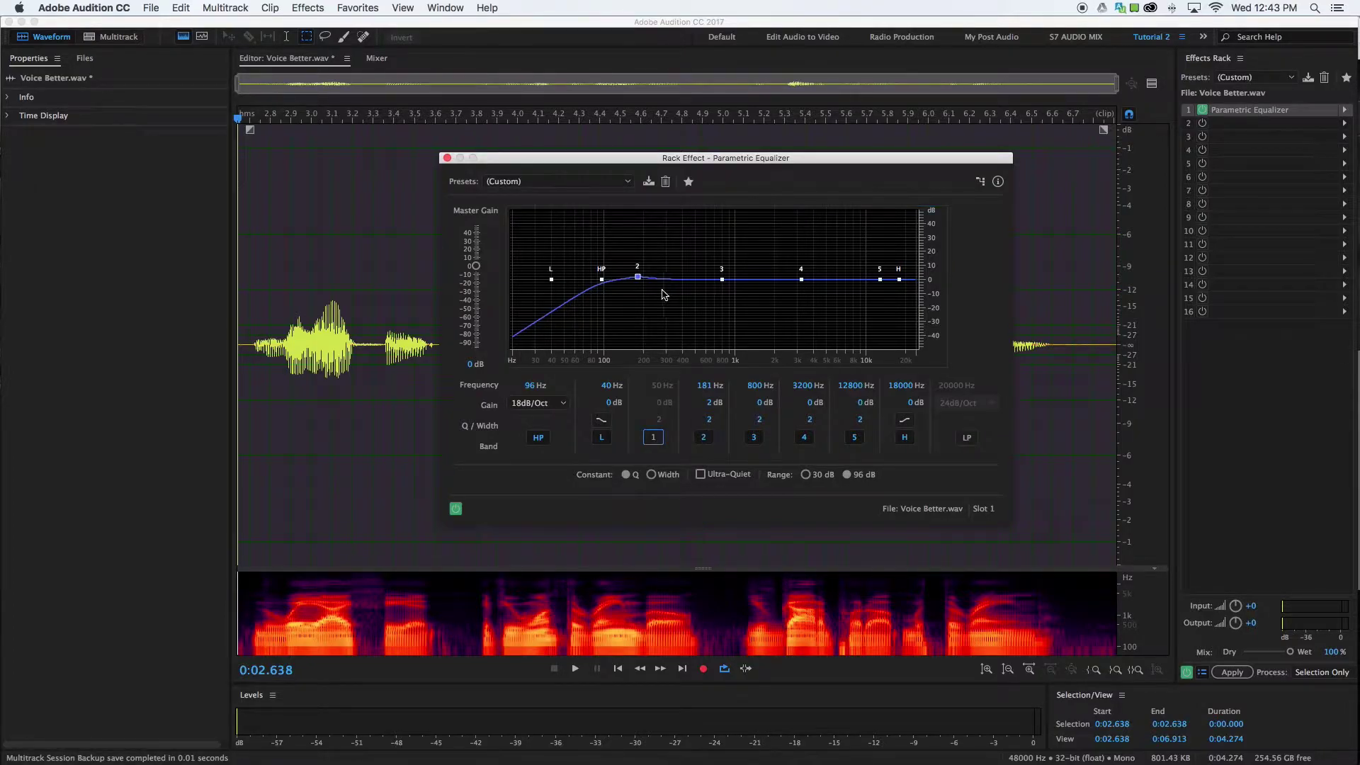
click(638, 277)
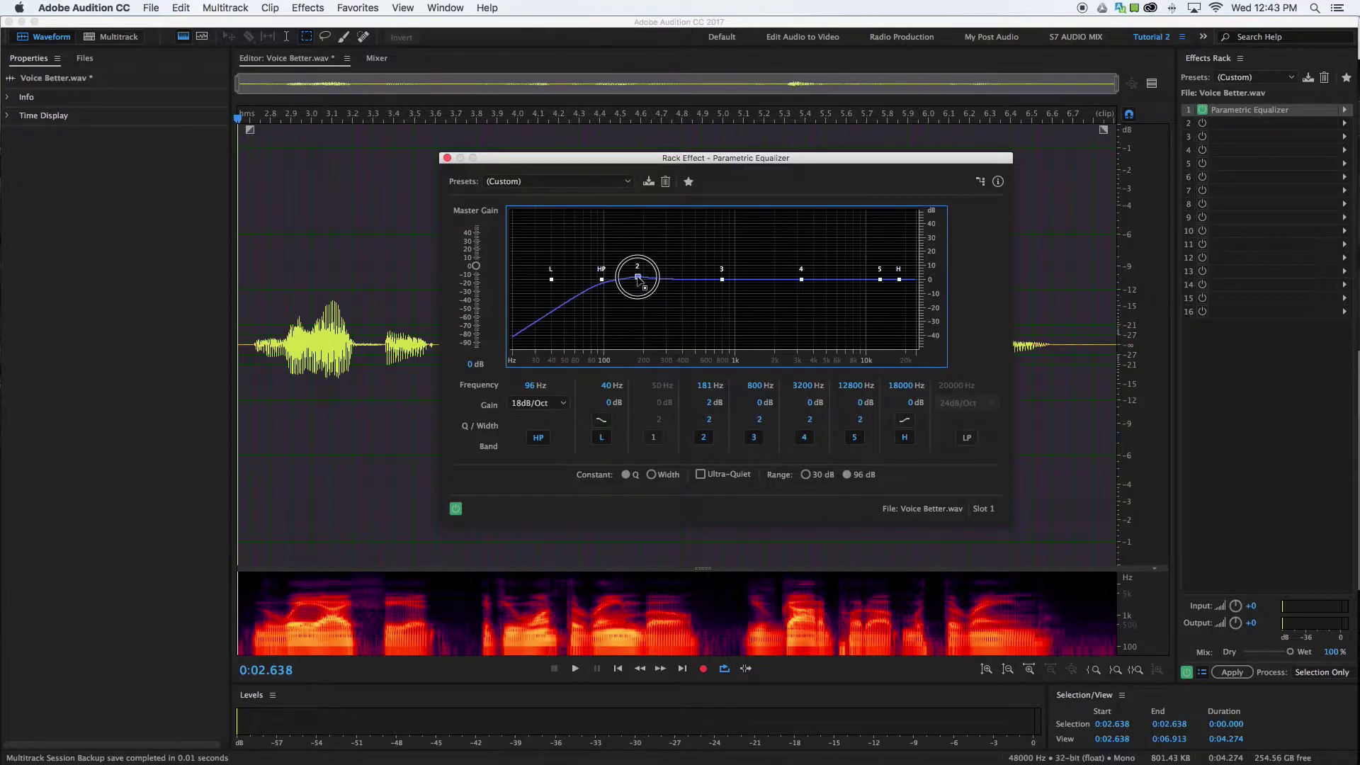
drag(639, 281, 631, 280)
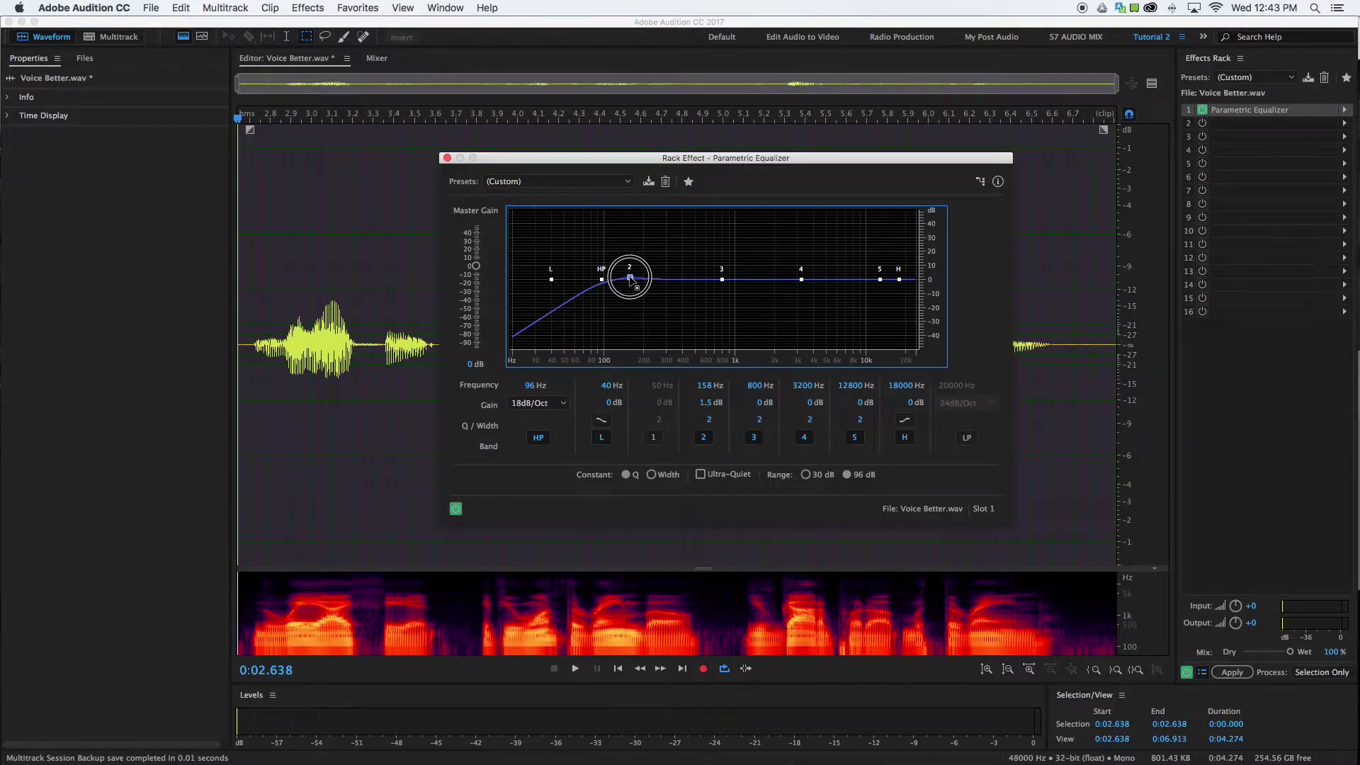
drag(631, 279, 631, 279)
mouse_move(722, 280)
drag(722, 281, 666, 283)
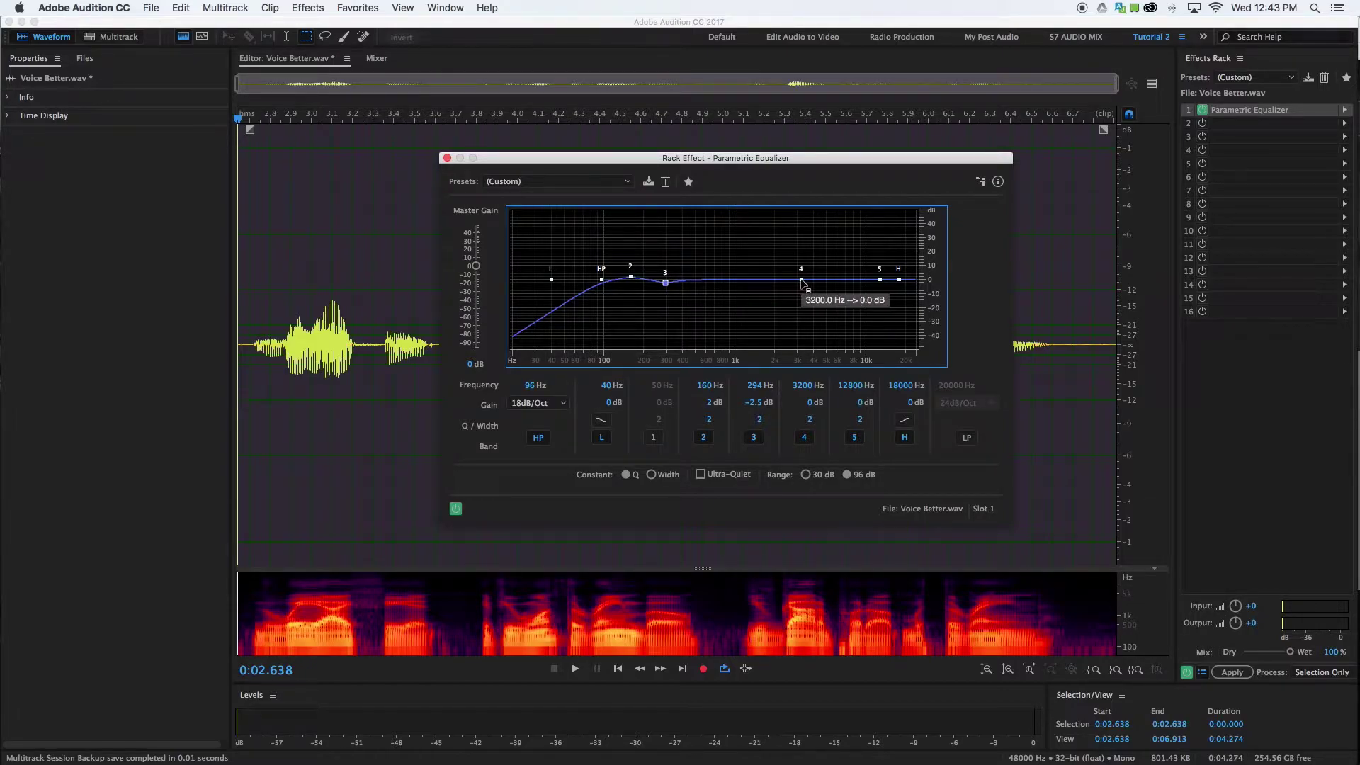
mouse_move(801, 280)
mouse_down()
mouse_move(734, 280)
mouse_move(774, 279)
mouse_up()
mouse_move(775, 279)
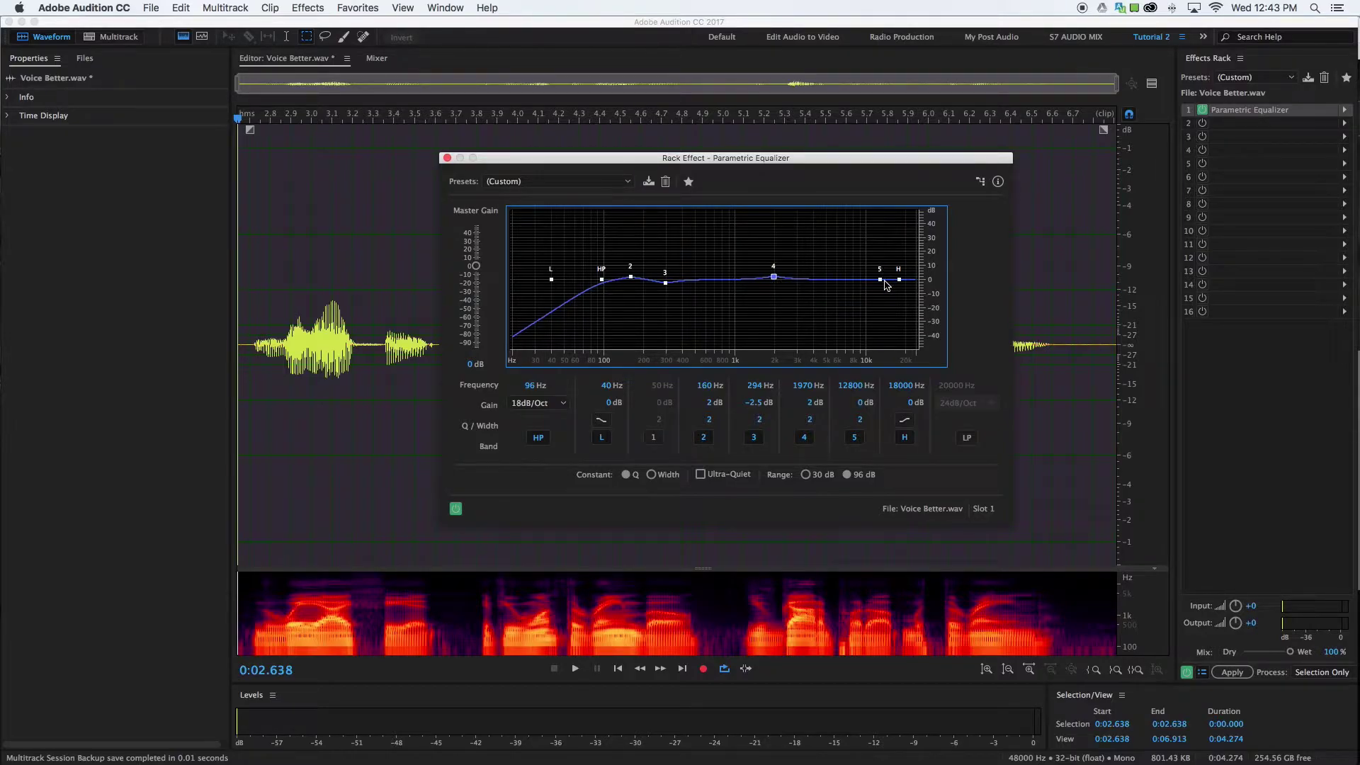
Turn off band 5 and boost the high shelf by 8.1 dB at 6263 Hz.
mouse_move(898, 282)
click(854, 437)
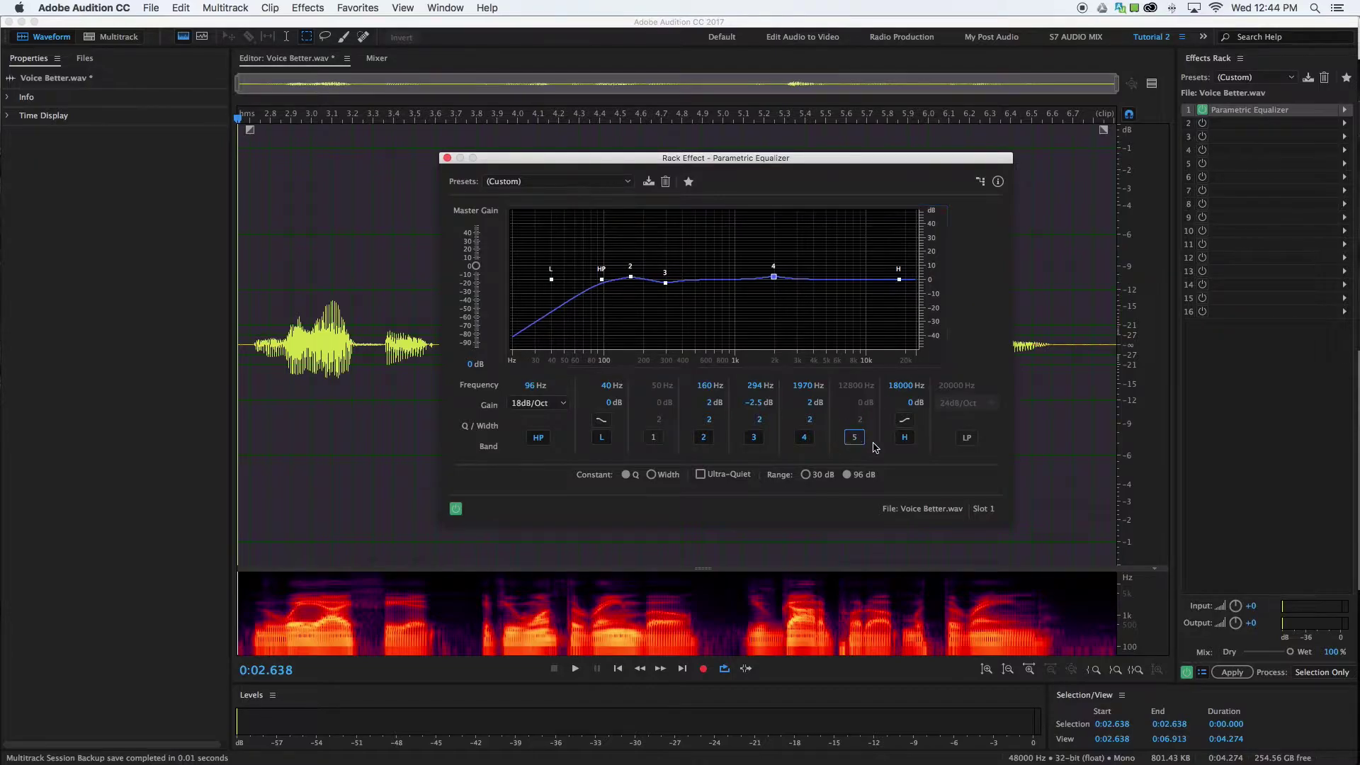
drag(898, 279, 841, 271)
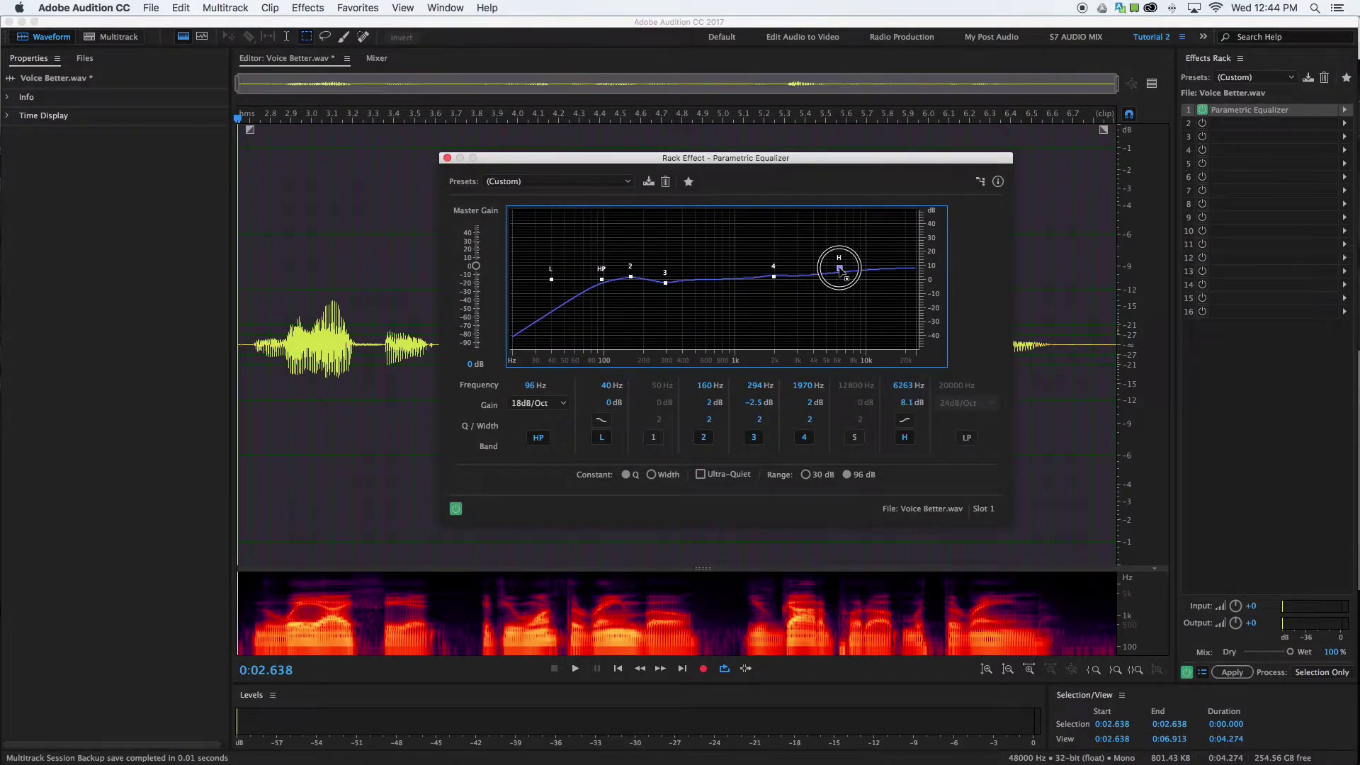
Enable a 24dB/Oct low-pass at 11521 Hz and move the EQ window lower.
click(967, 439)
drag(906, 280, 865, 283)
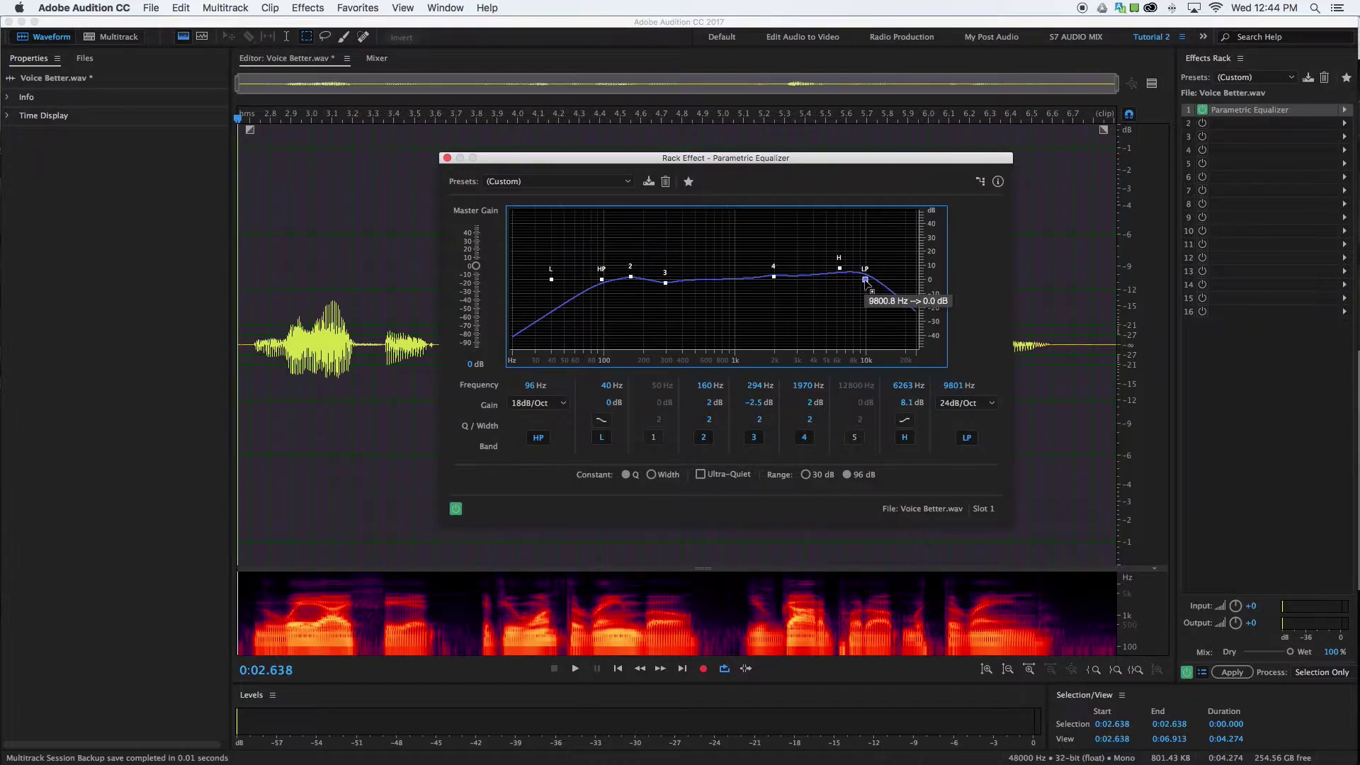
drag(866, 283, 873, 281)
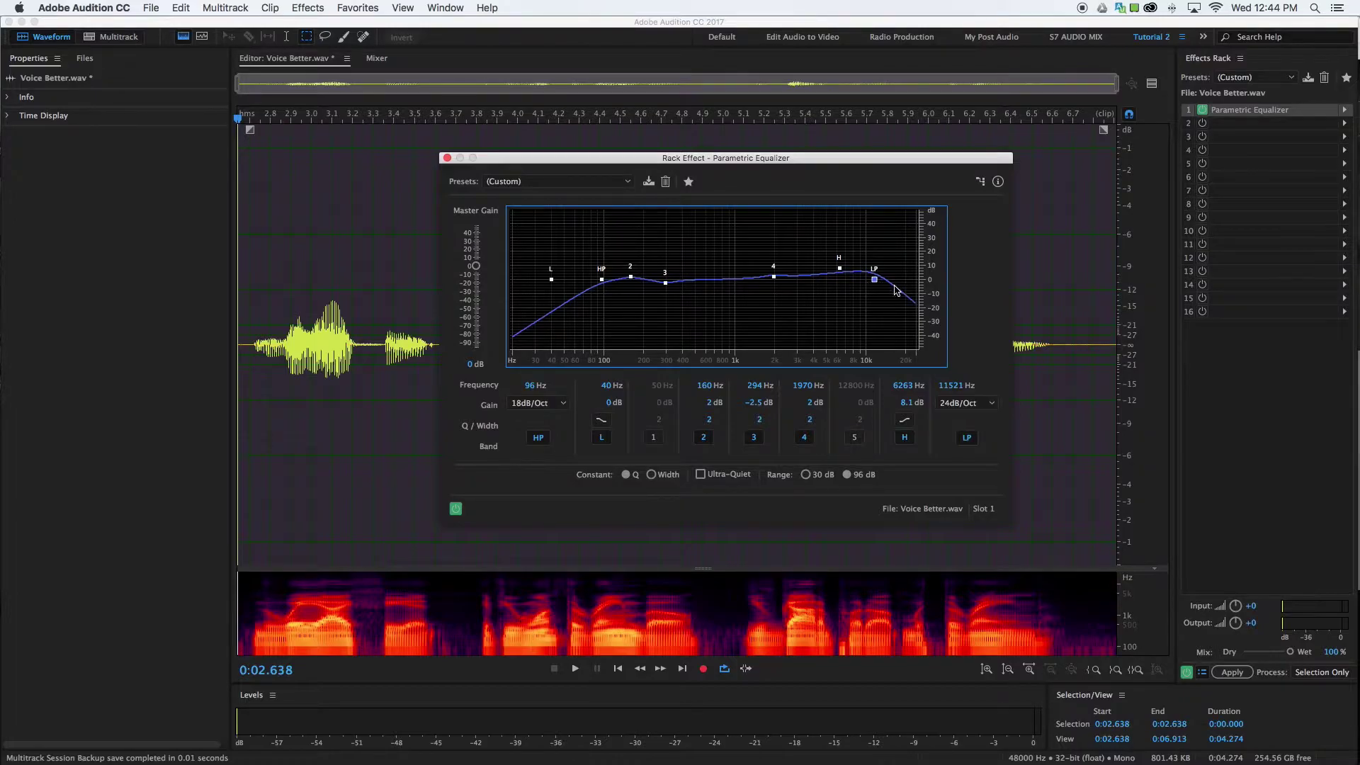
drag(681, 160, 676, 208)
Preview the recording through the equalizer and shift the EQ window lower.
key(space)
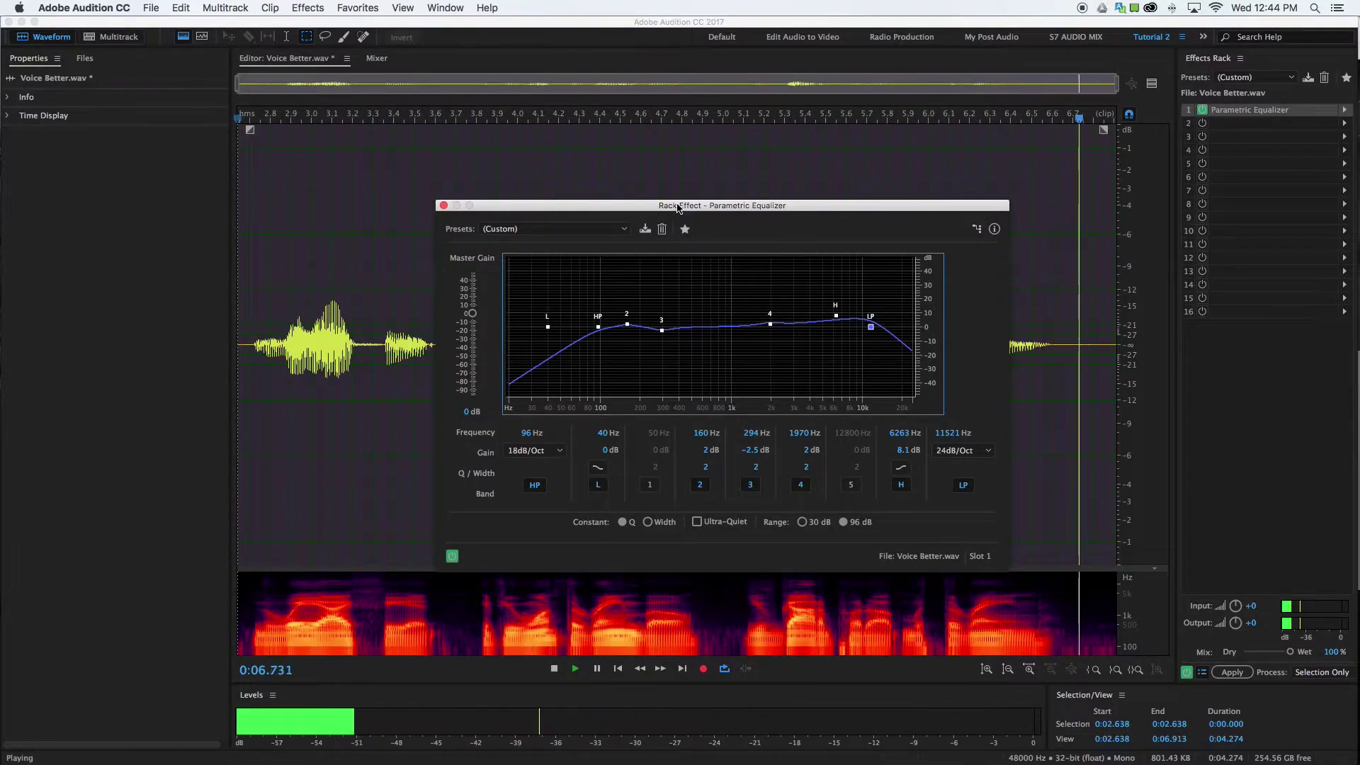
key(space)
drag(670, 211, 656, 213)
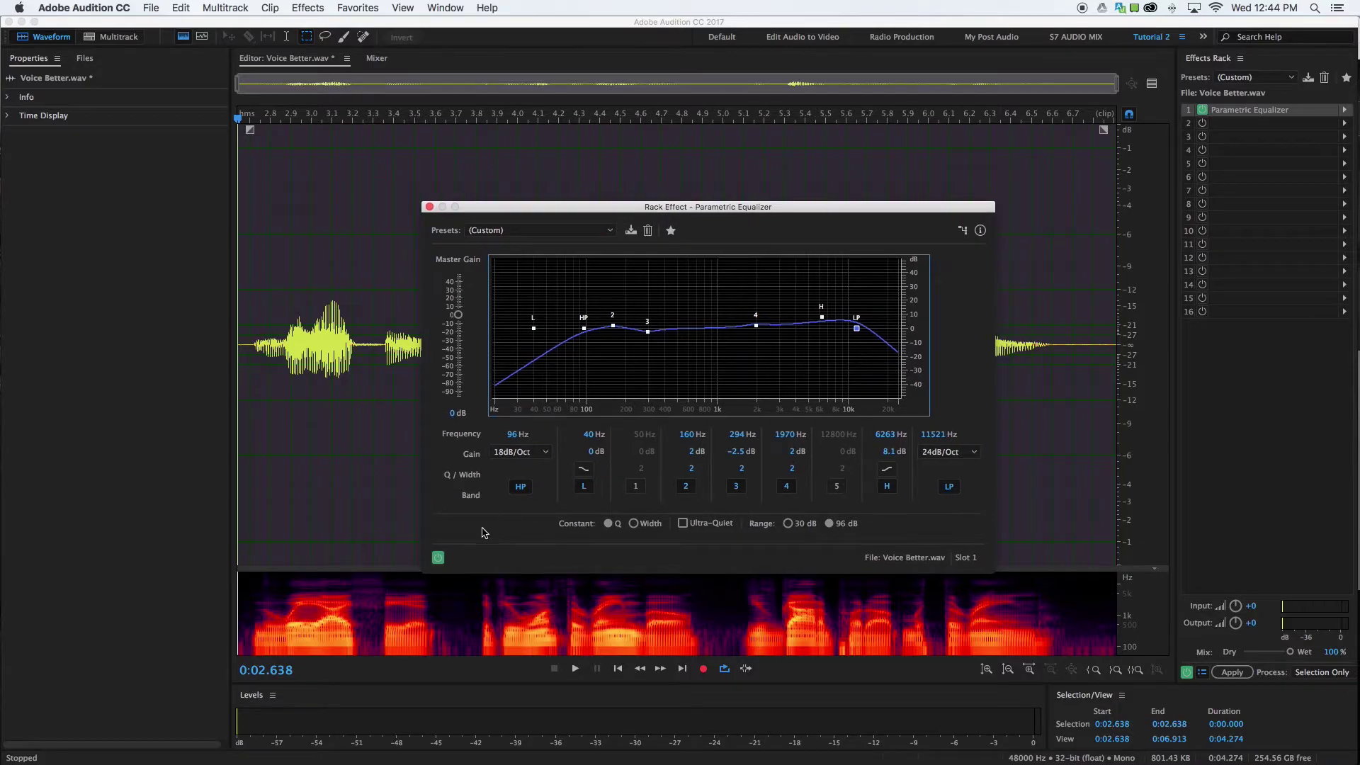
drag(563, 208, 558, 244)
Compare playback with the equalizer bypassed, then re-enable it and listen again.
click(432, 594)
key(space)
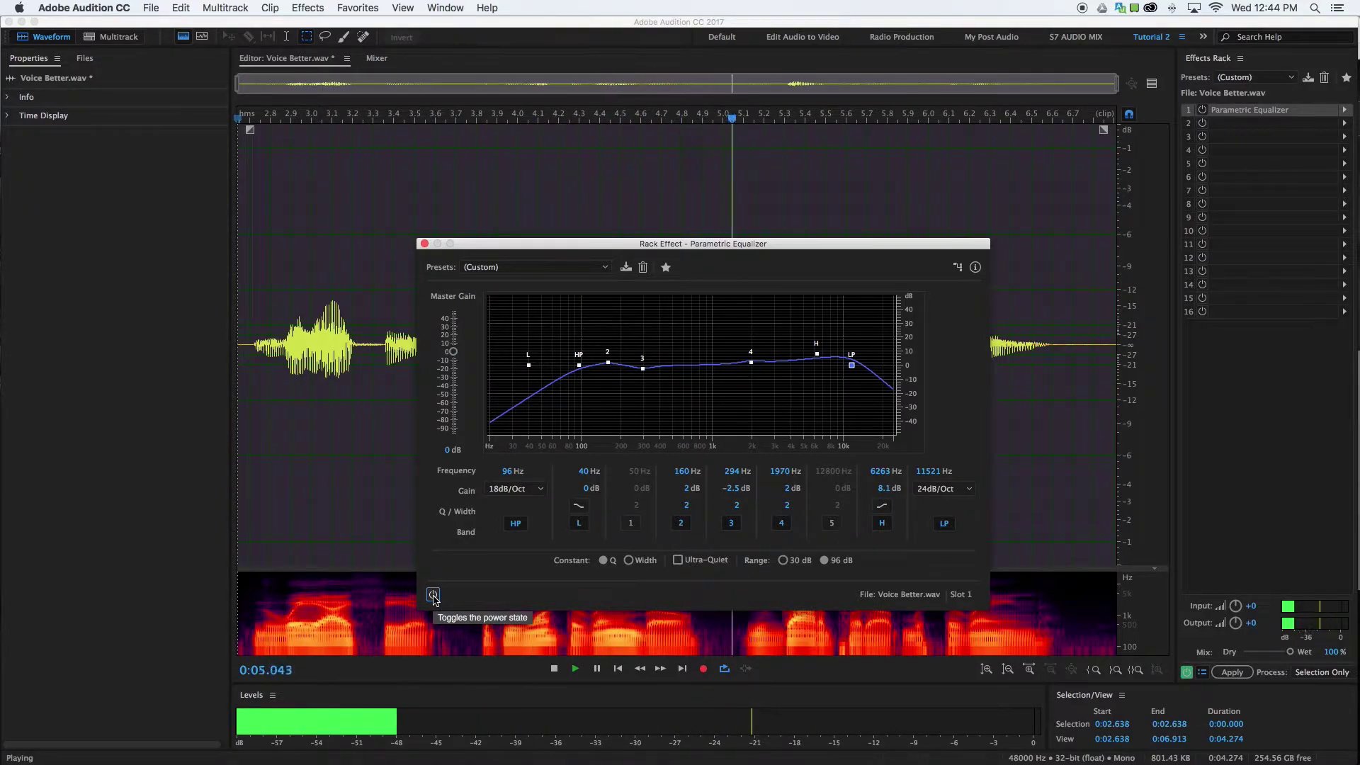
key(space)
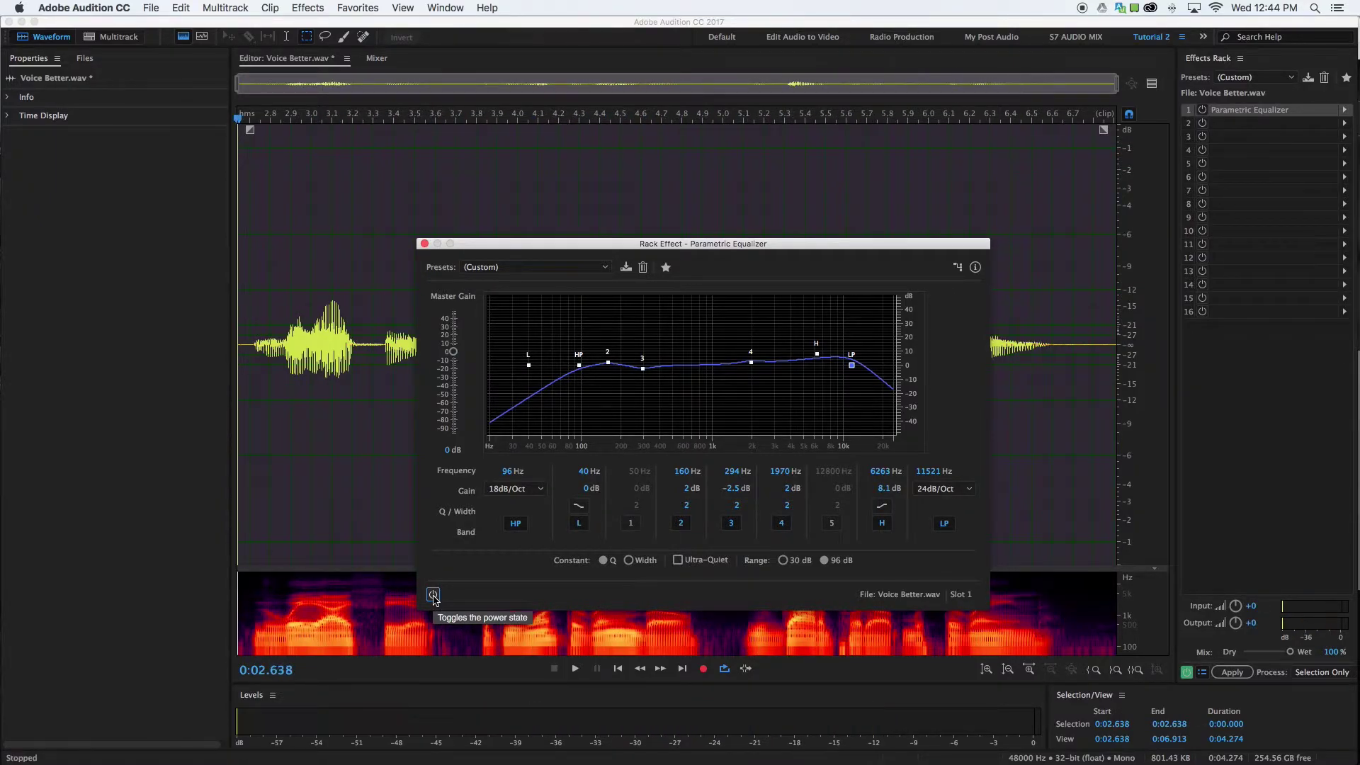
click(432, 594)
key(space)
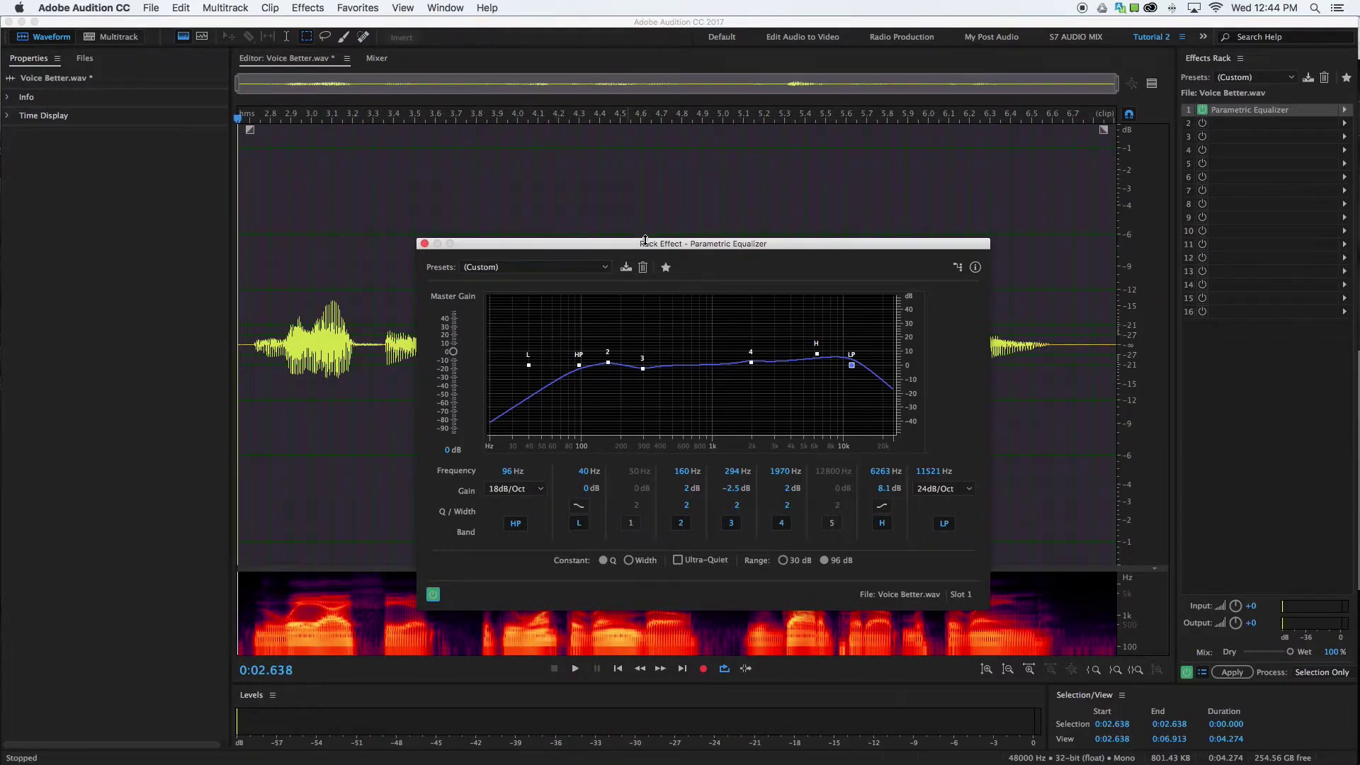
drag(644, 240, 642, 238)
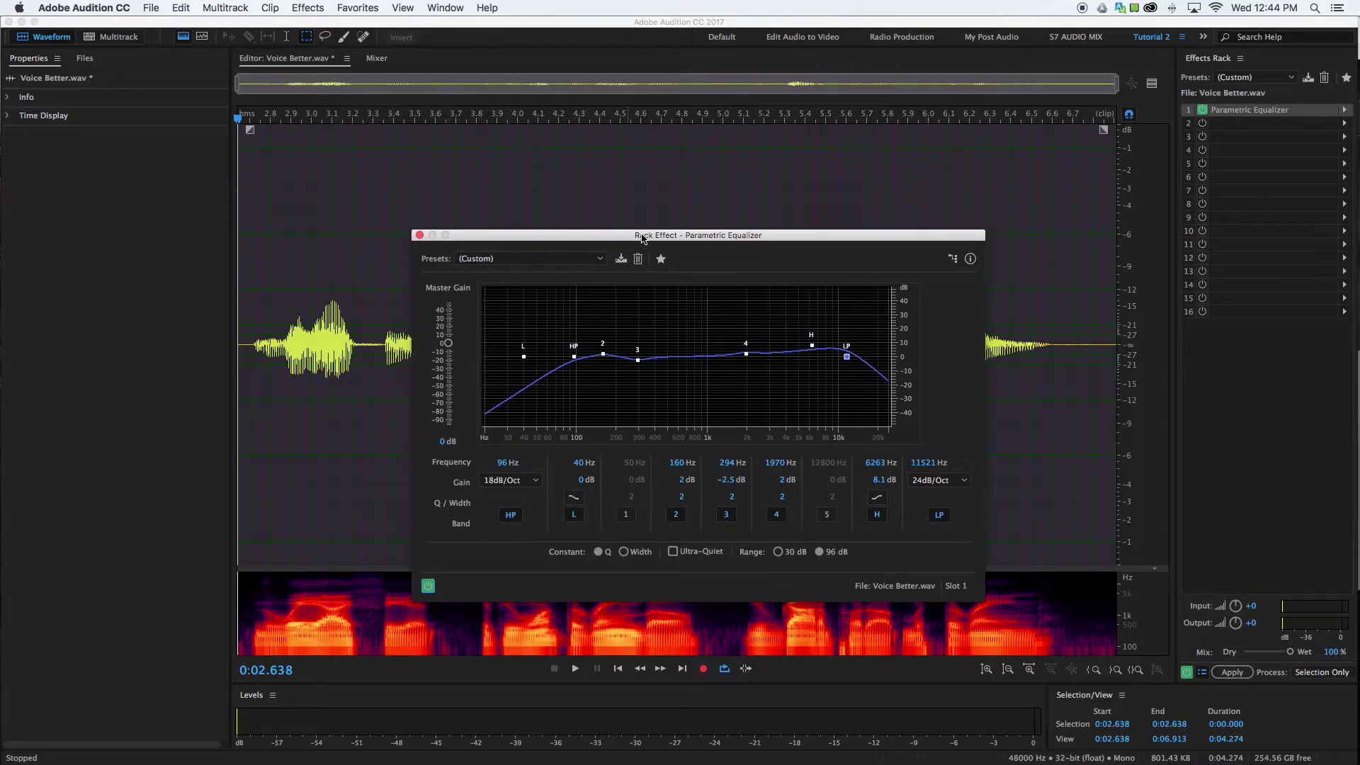
drag(660, 232, 634, 207)
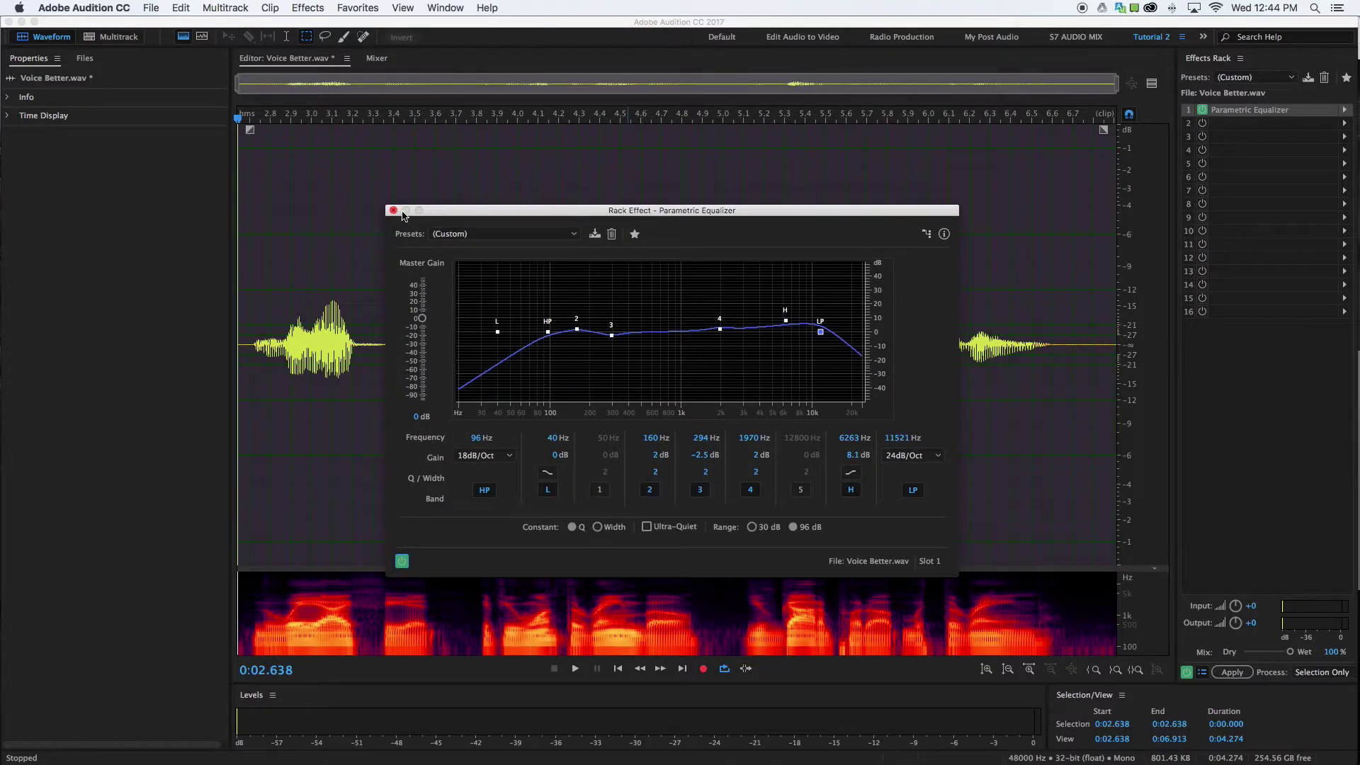
Close the equalizer window and insert an effect into rack slot 3.
click(393, 210)
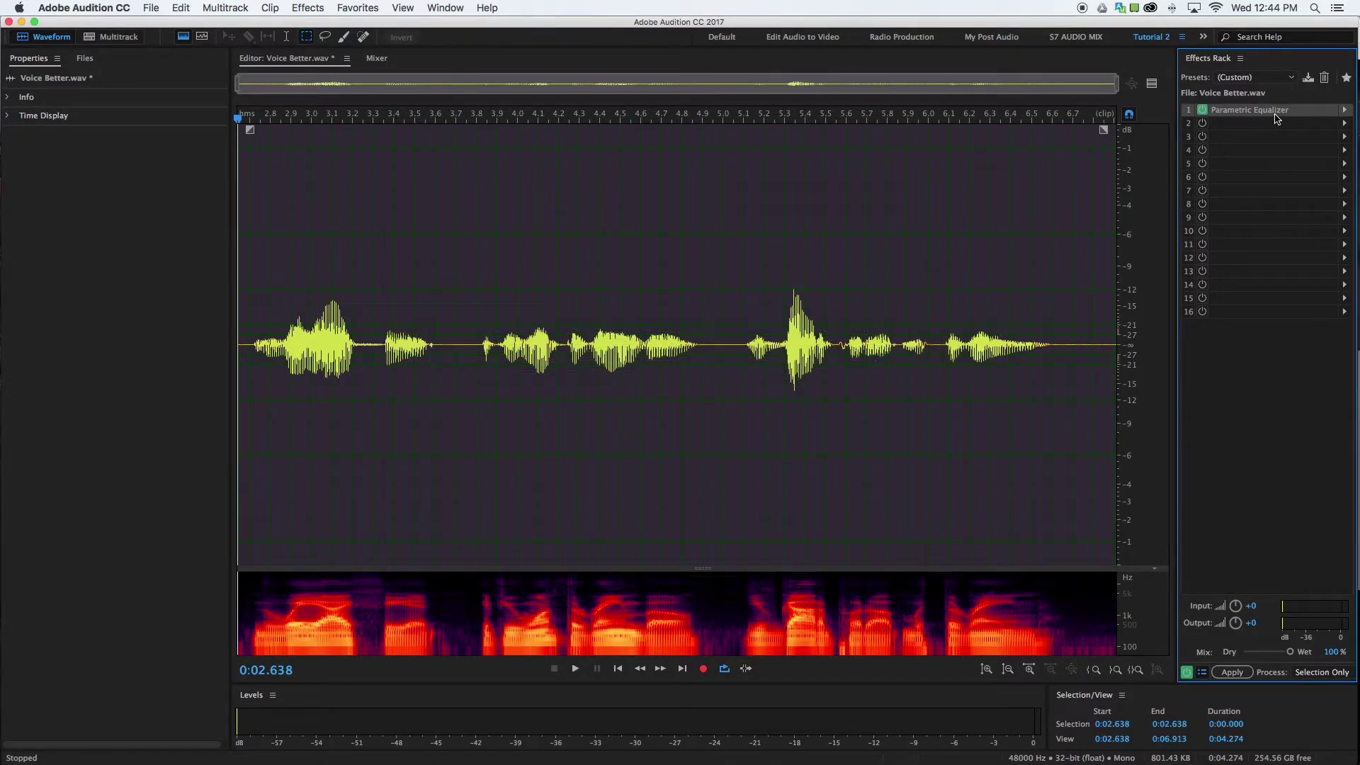
click(1344, 139)
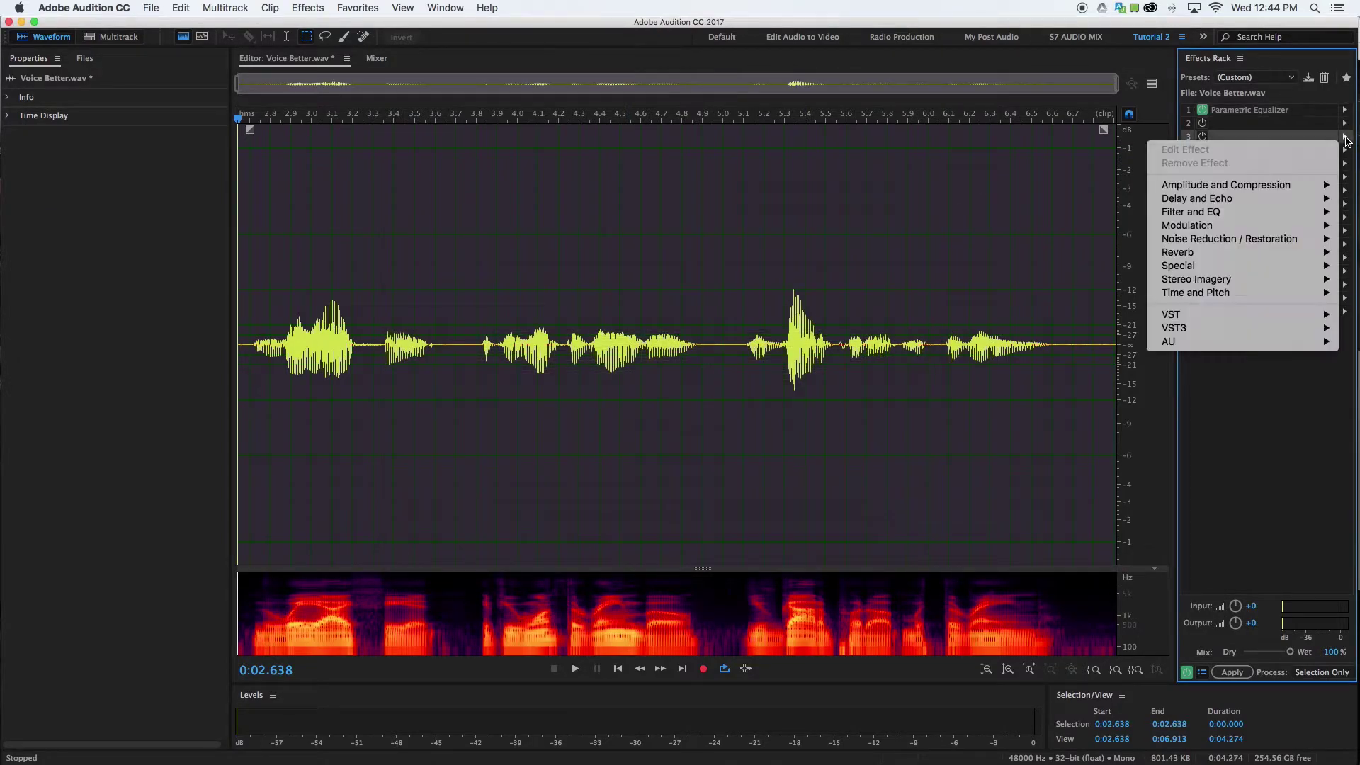
mouse_move(1248, 190)
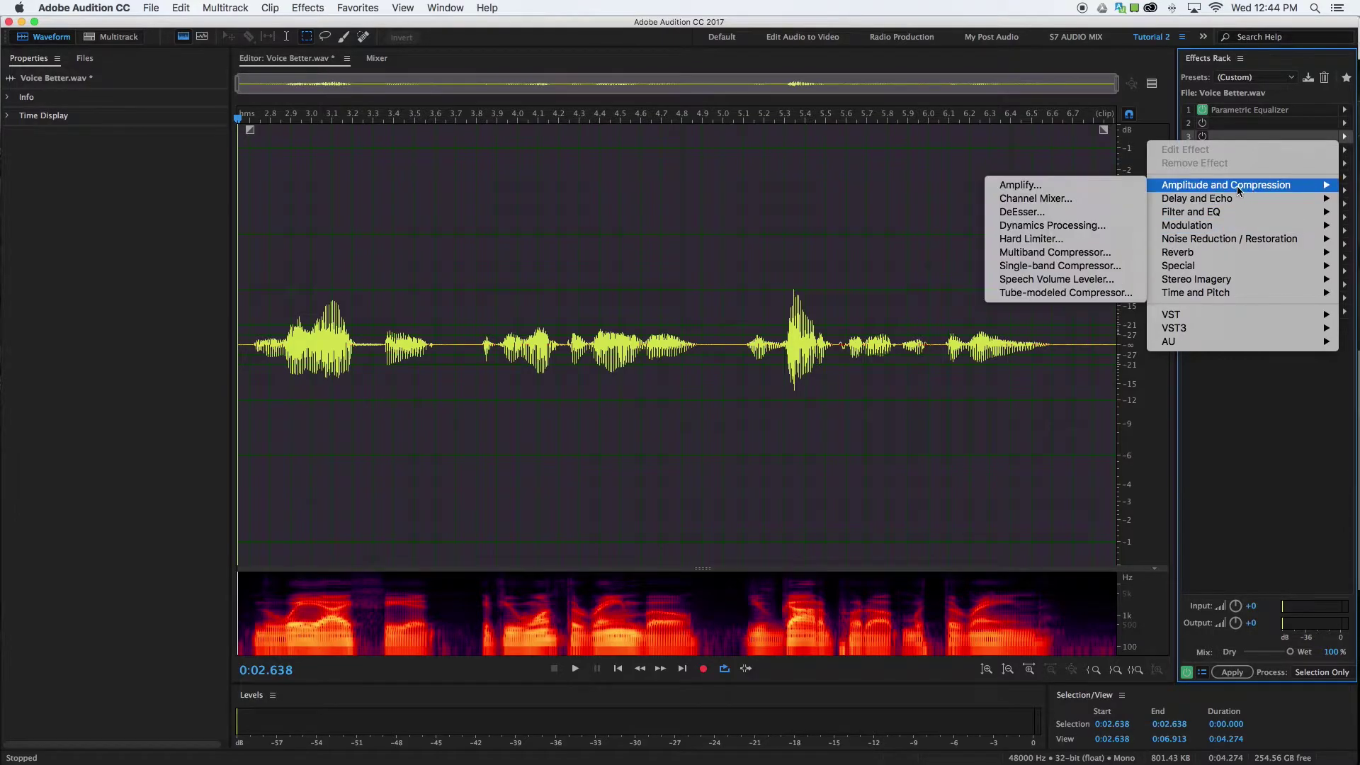
click(1068, 253)
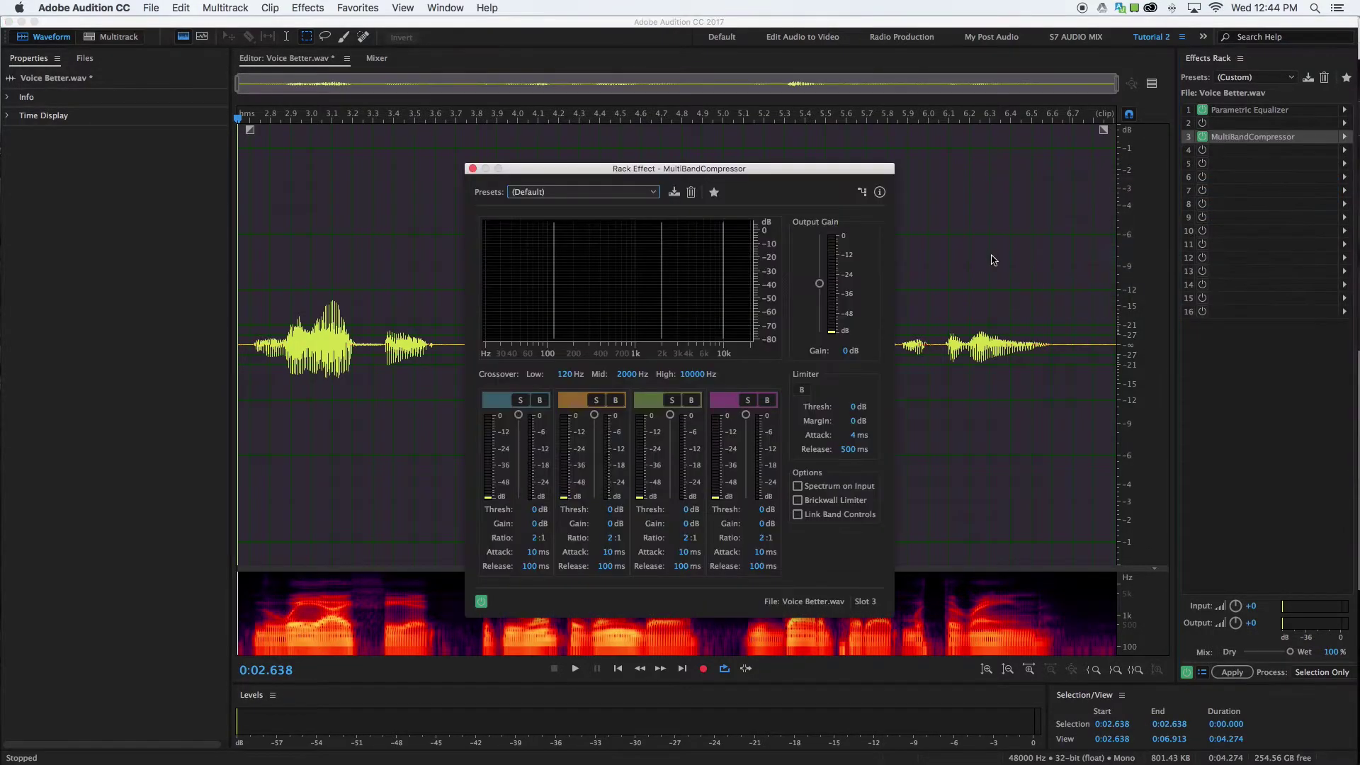
click(1344, 136)
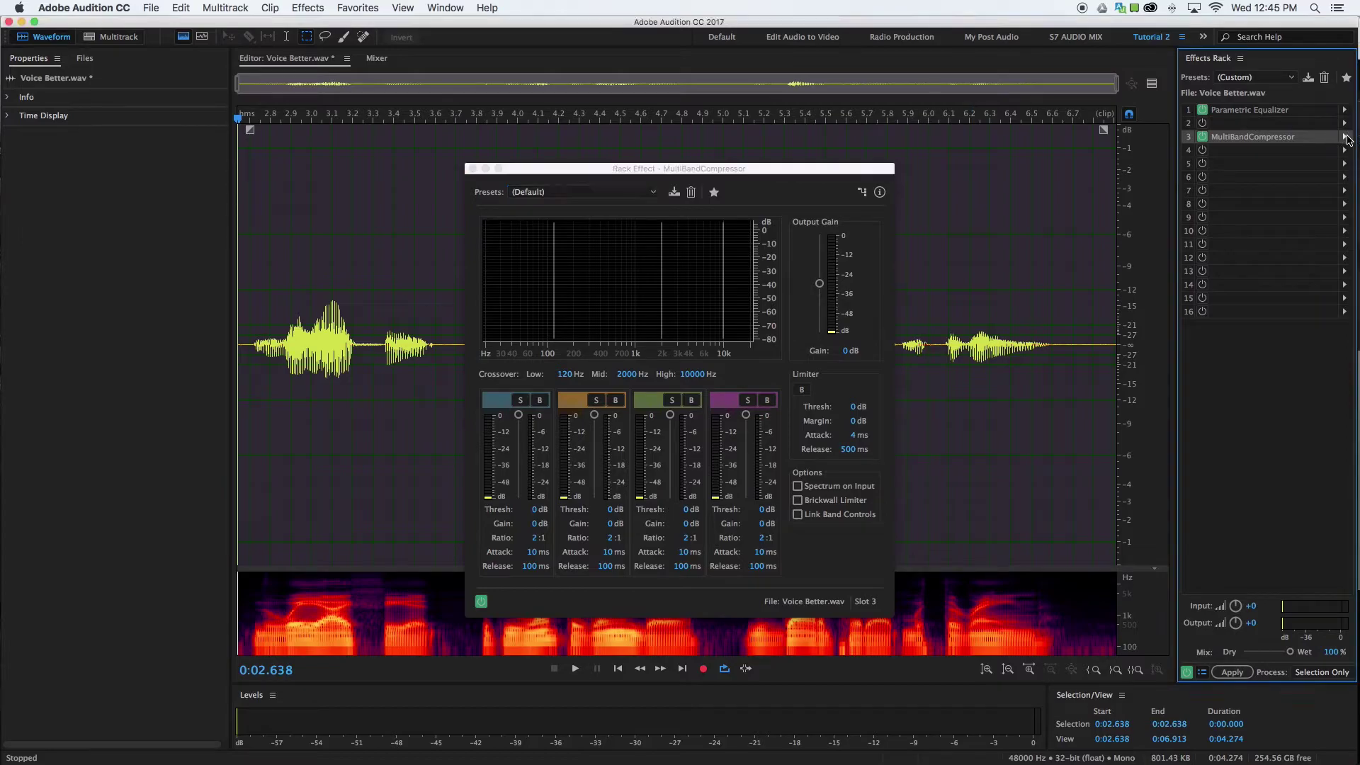
mouse_move(1236, 189)
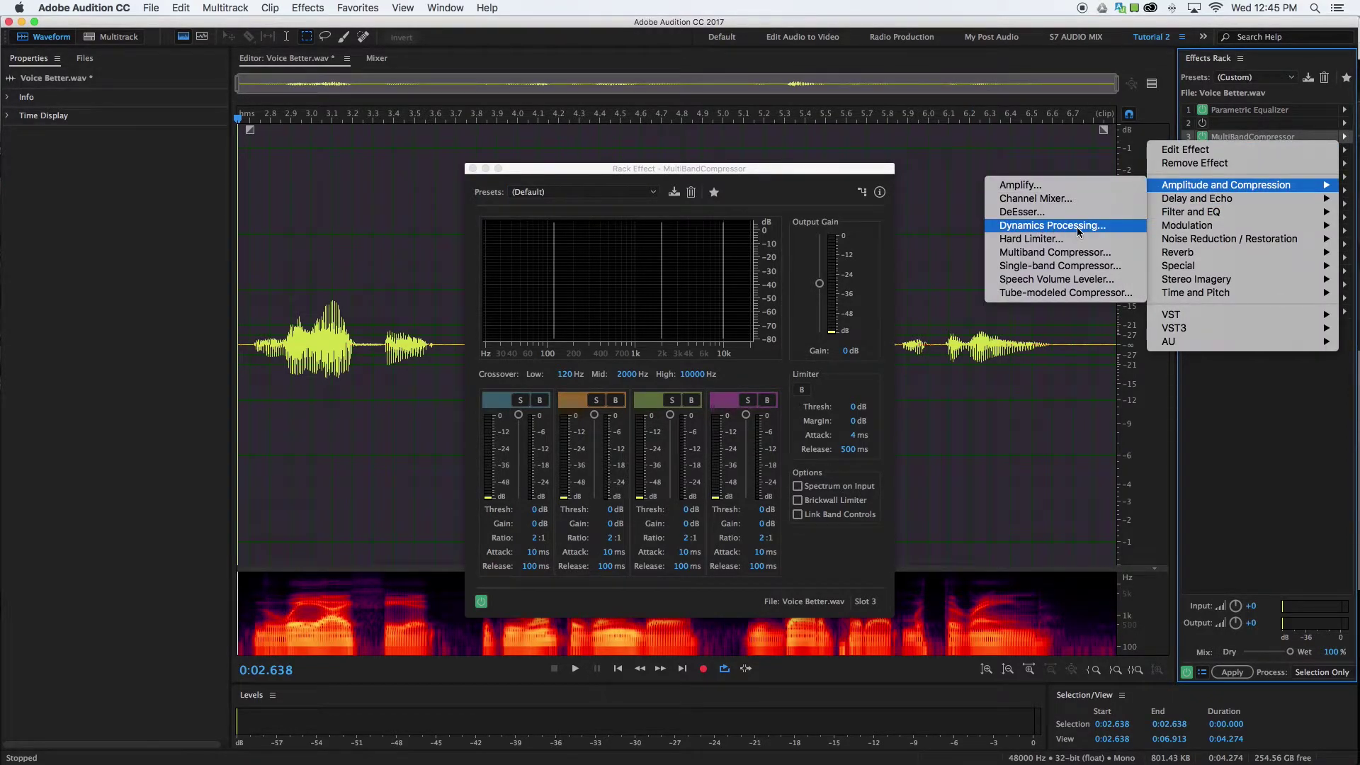
key(Escape)
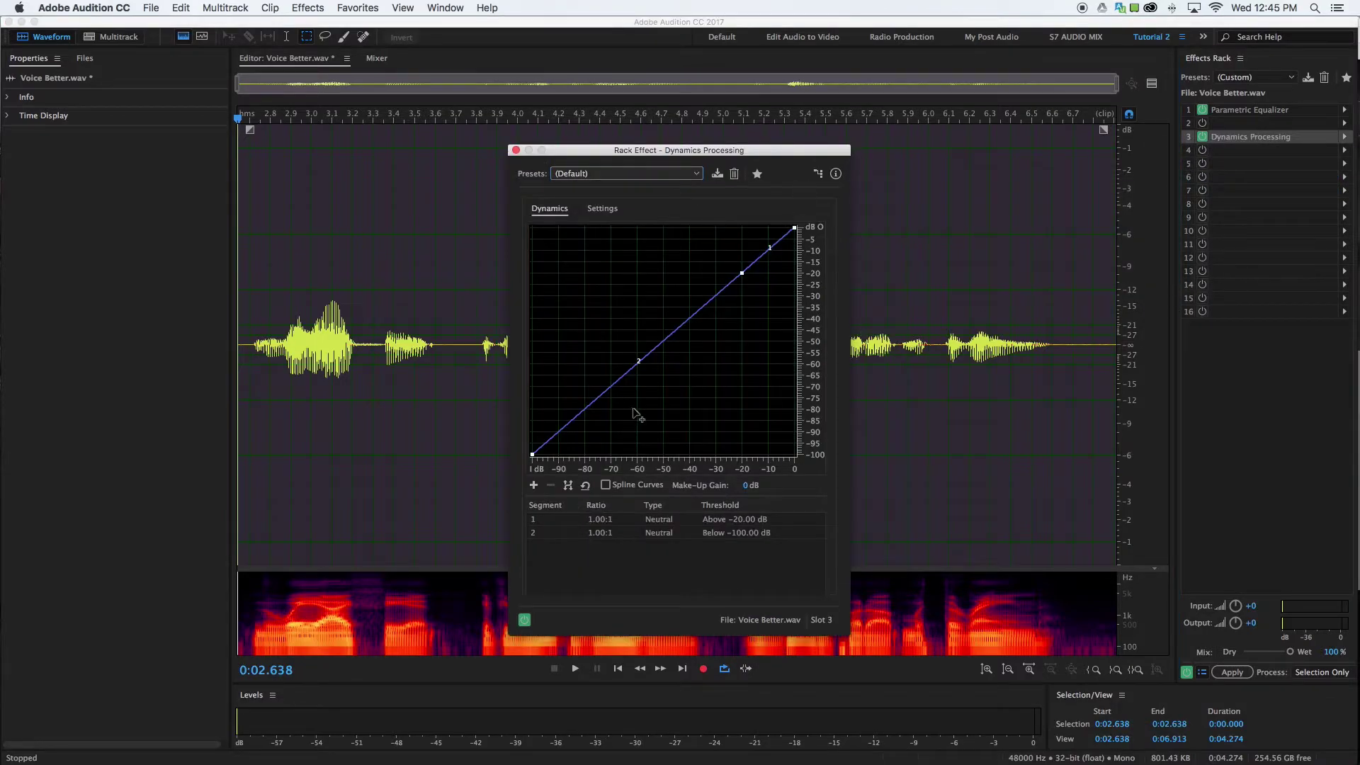
Close the Dynamics Processing settings and load the Multiband Compressor into slot 3.
click(649, 177)
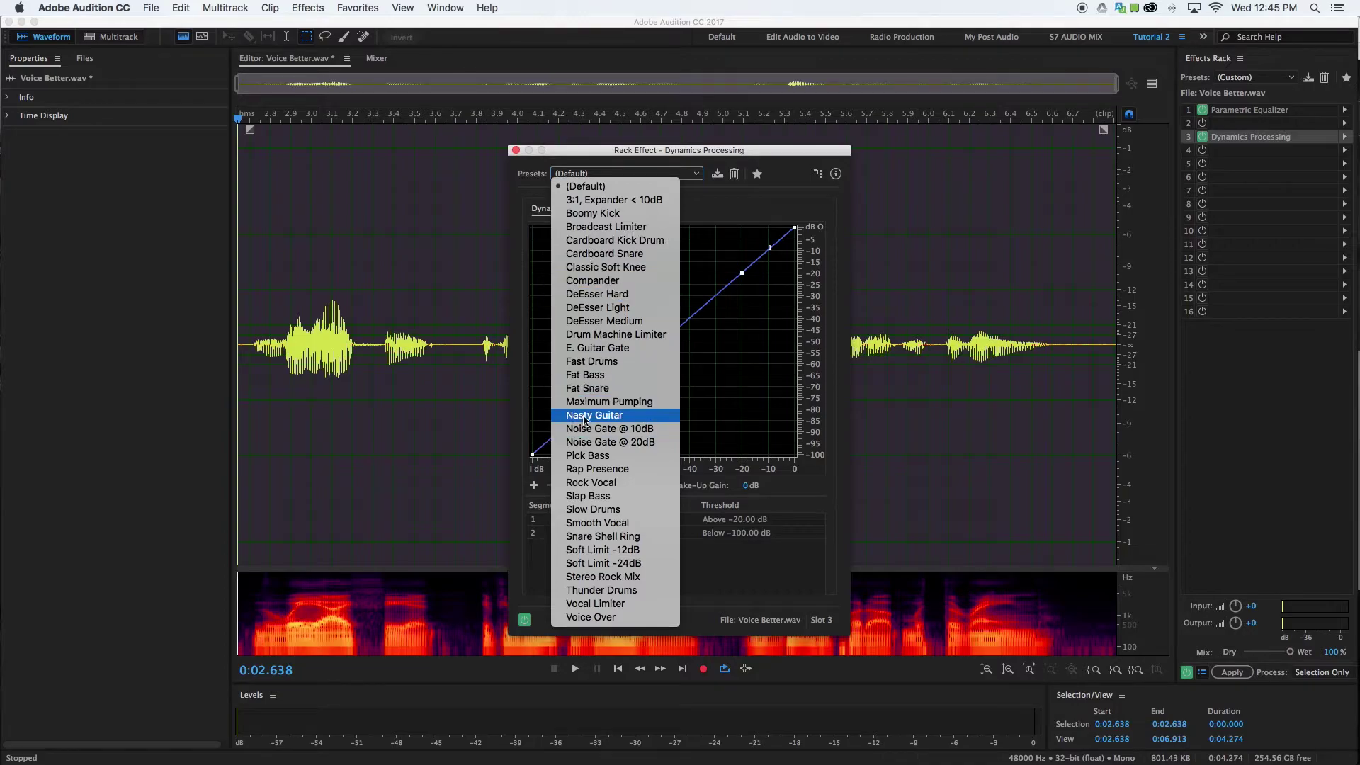
click(521, 151)
click(515, 151)
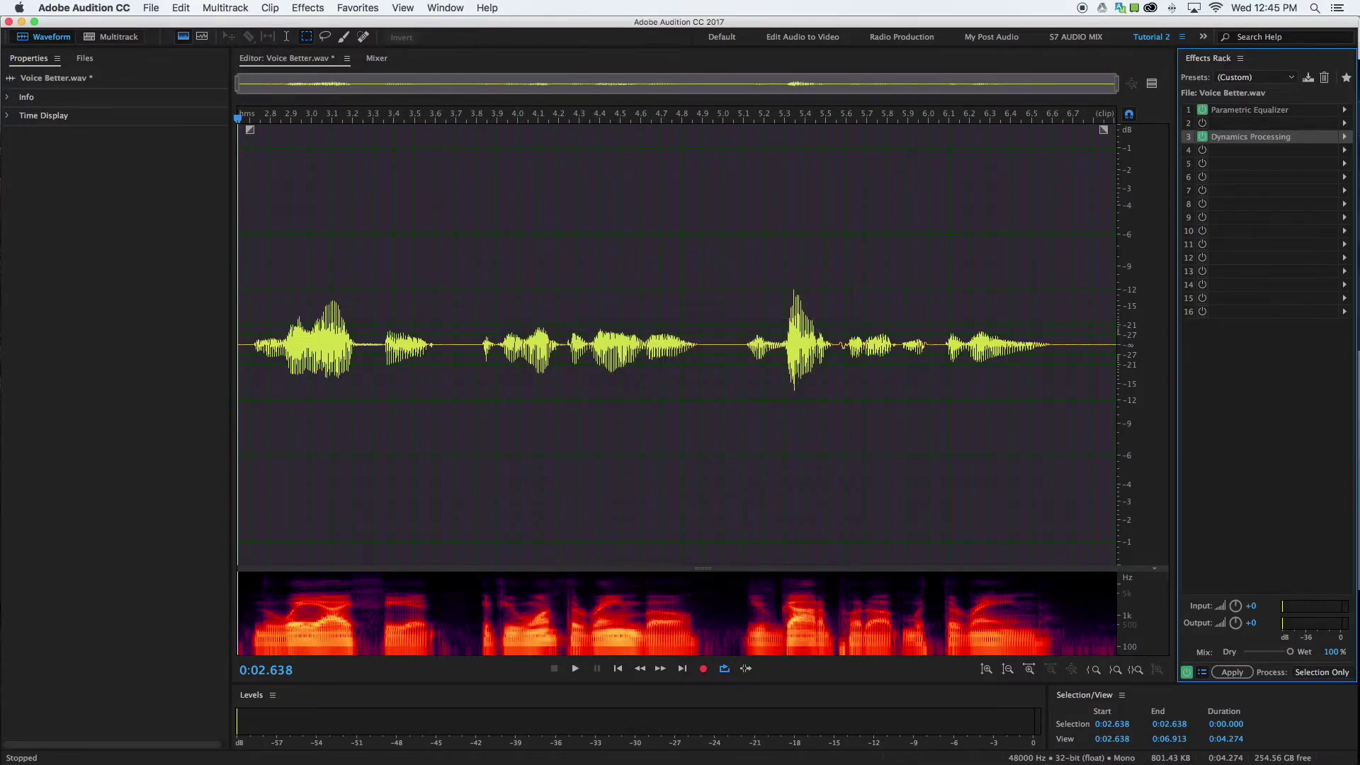
click(1344, 137)
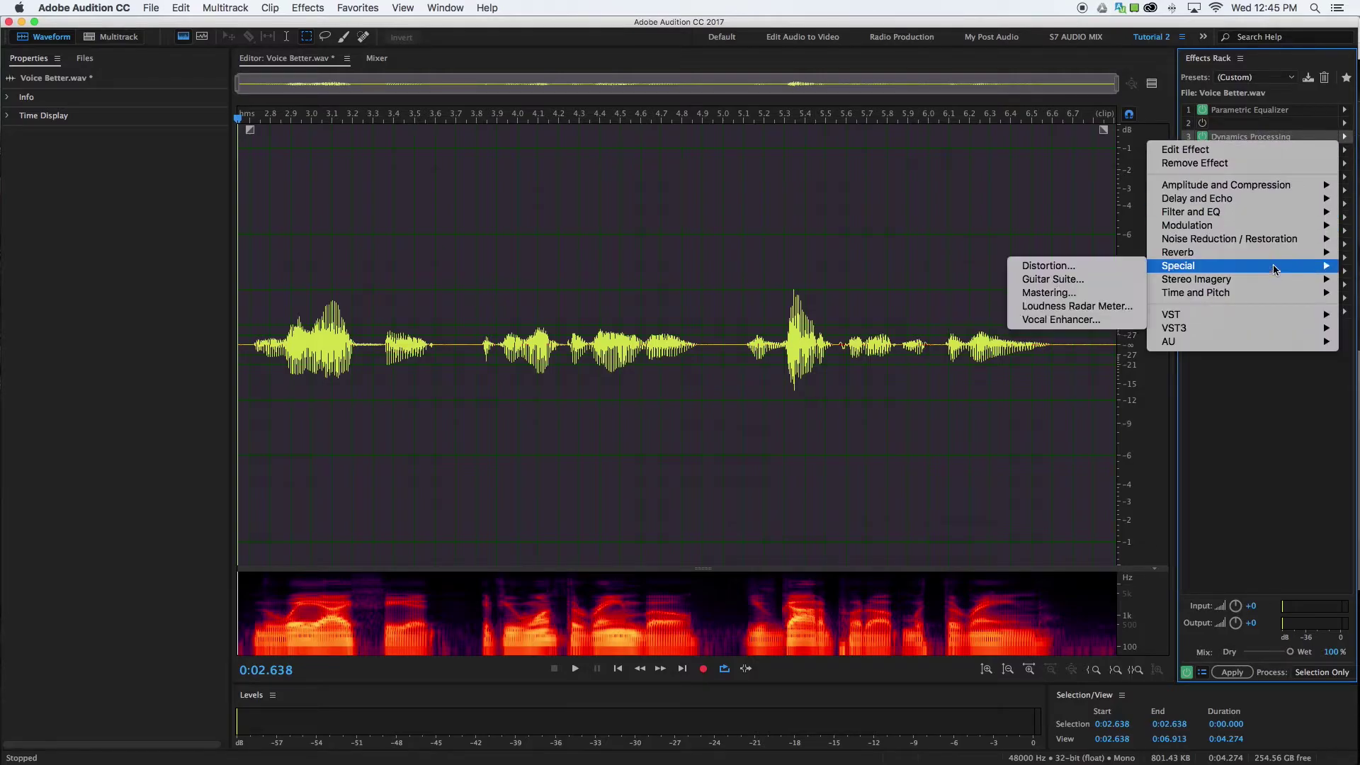
mouse_move(1285, 189)
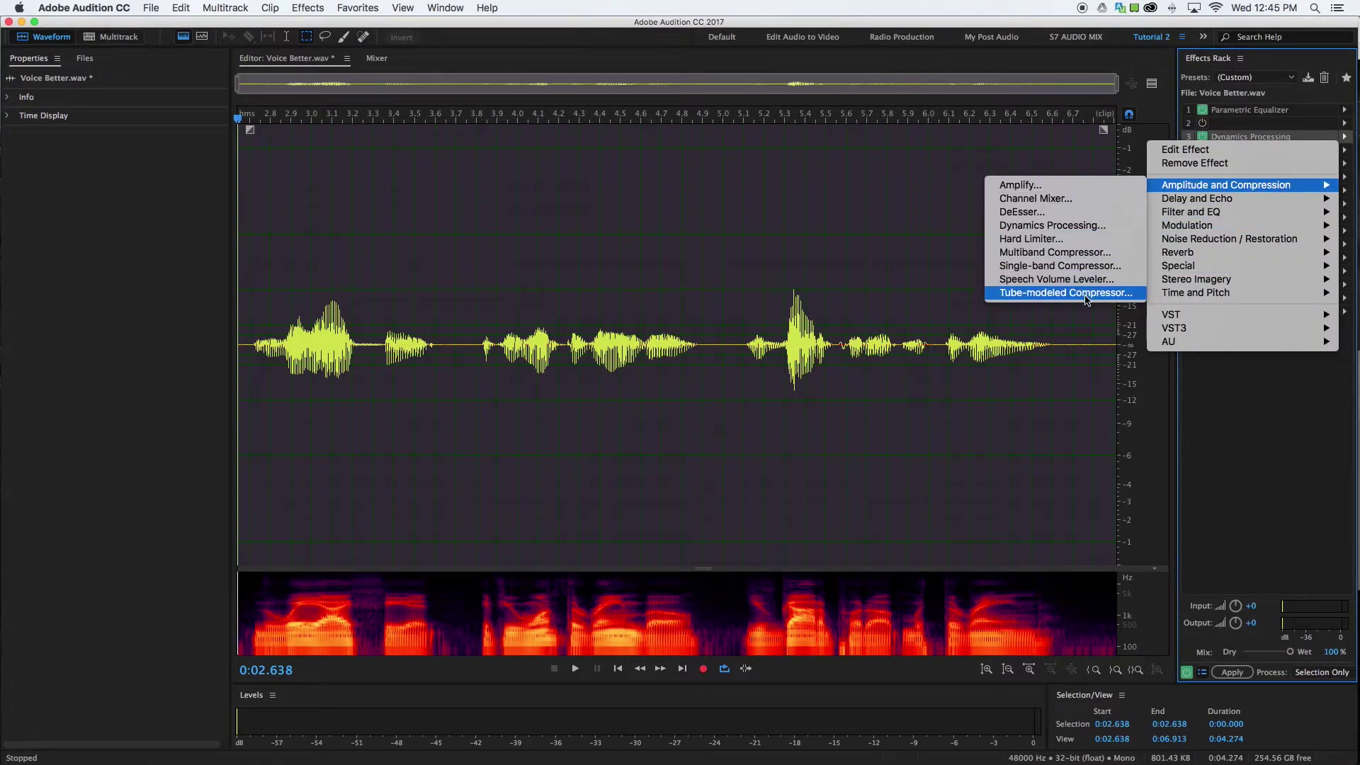
click(1066, 255)
Apply the Broadcast preset to the Multiband Compressor and position its window.
drag(729, 170, 691, 152)
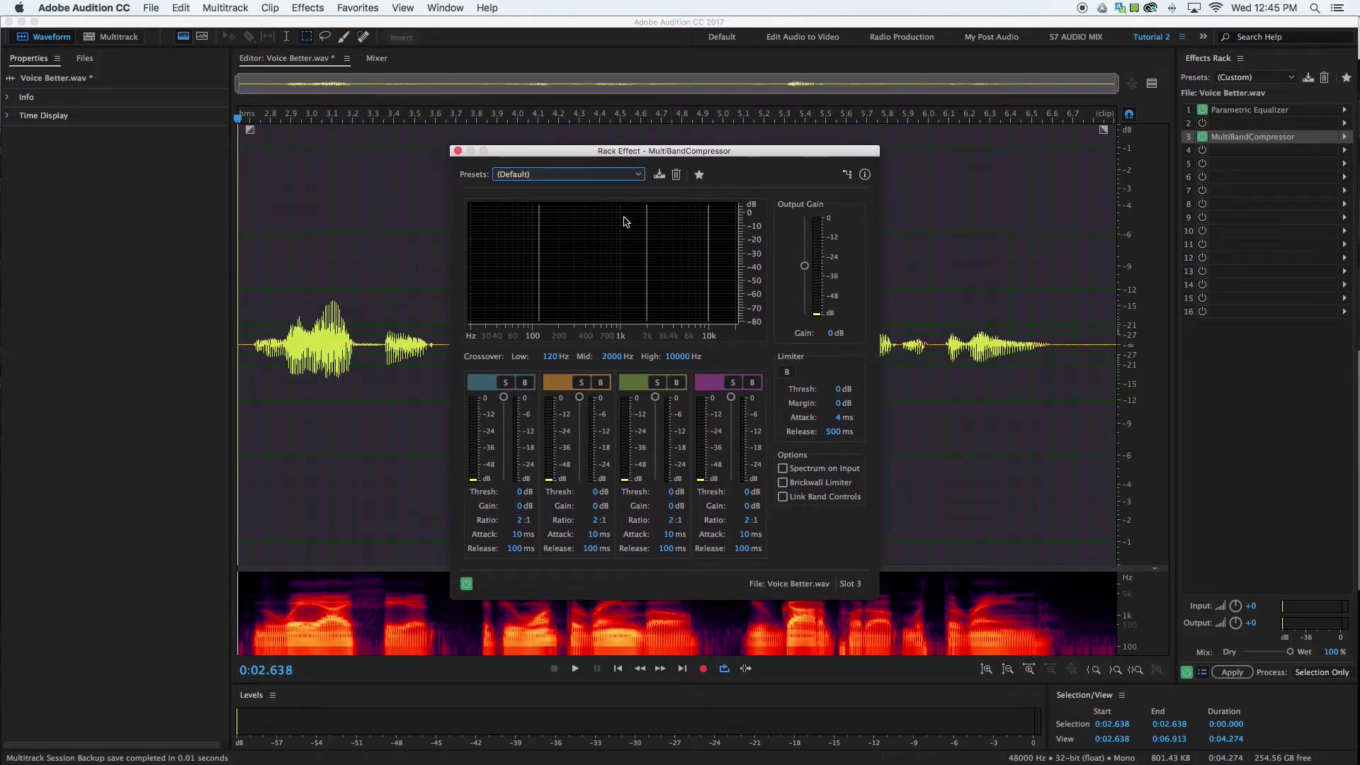
click(608, 177)
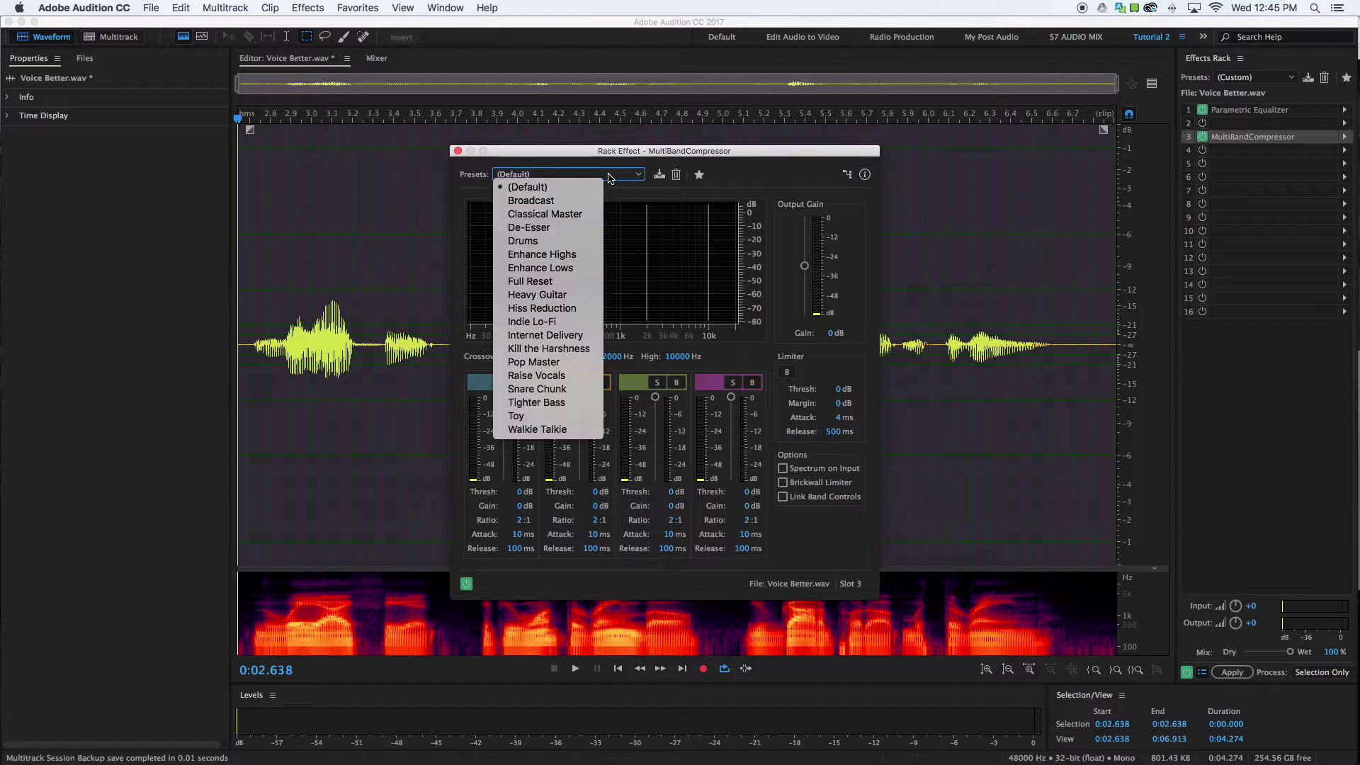
click(575, 199)
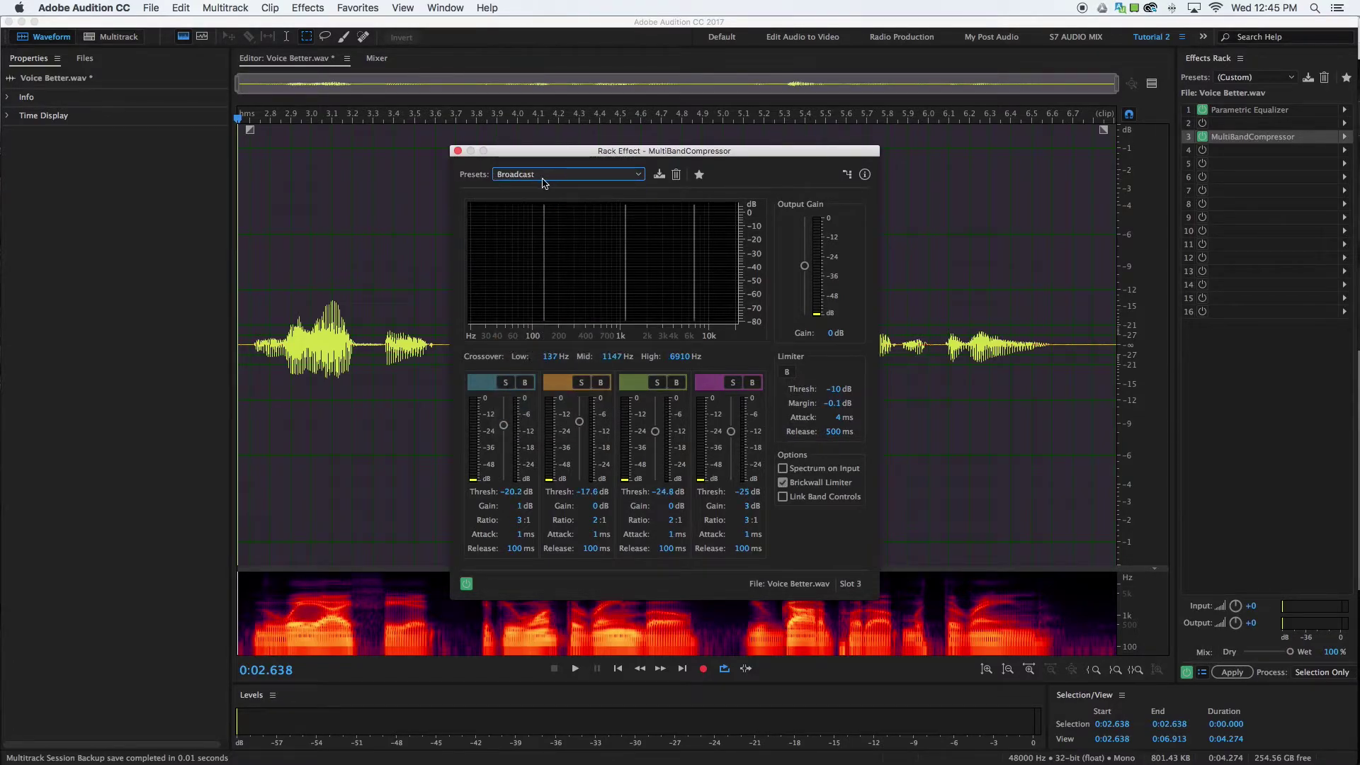
drag(680, 154, 668, 150)
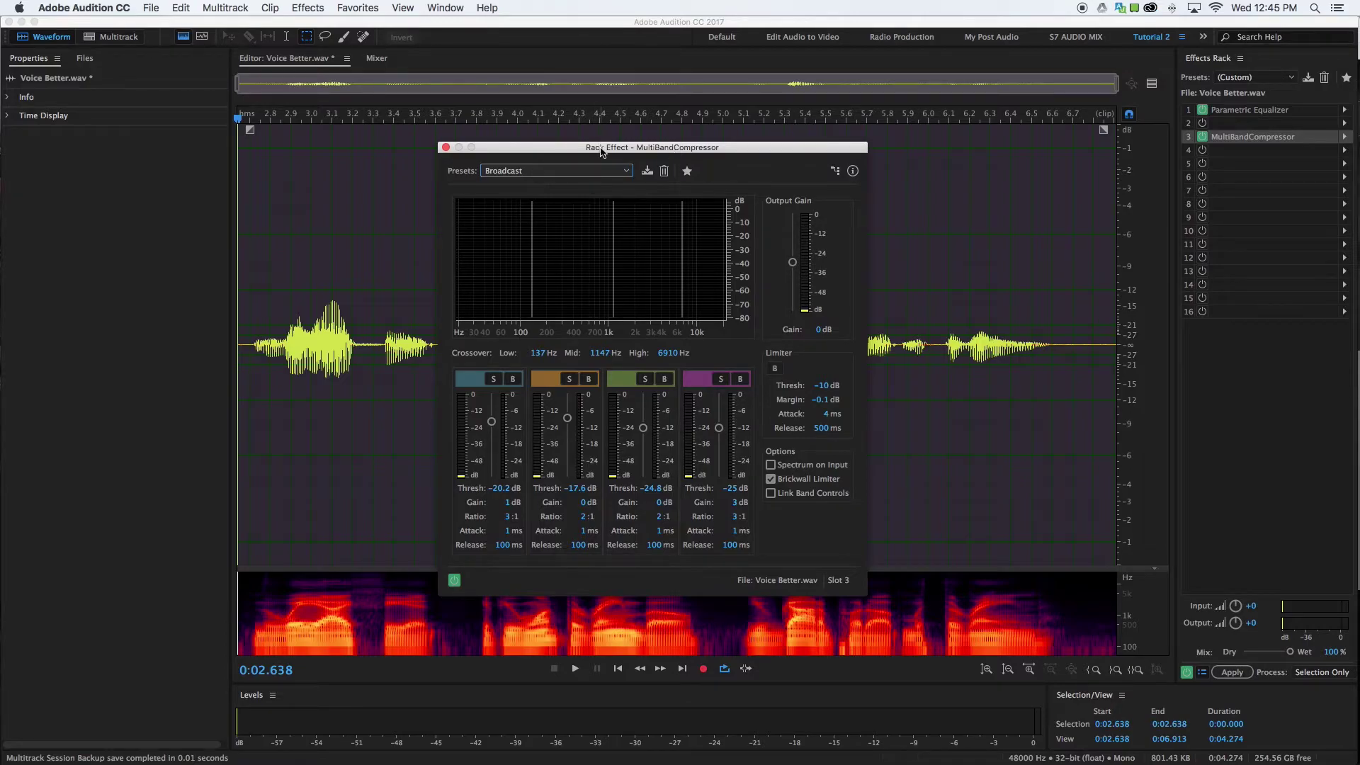
drag(602, 151, 587, 179)
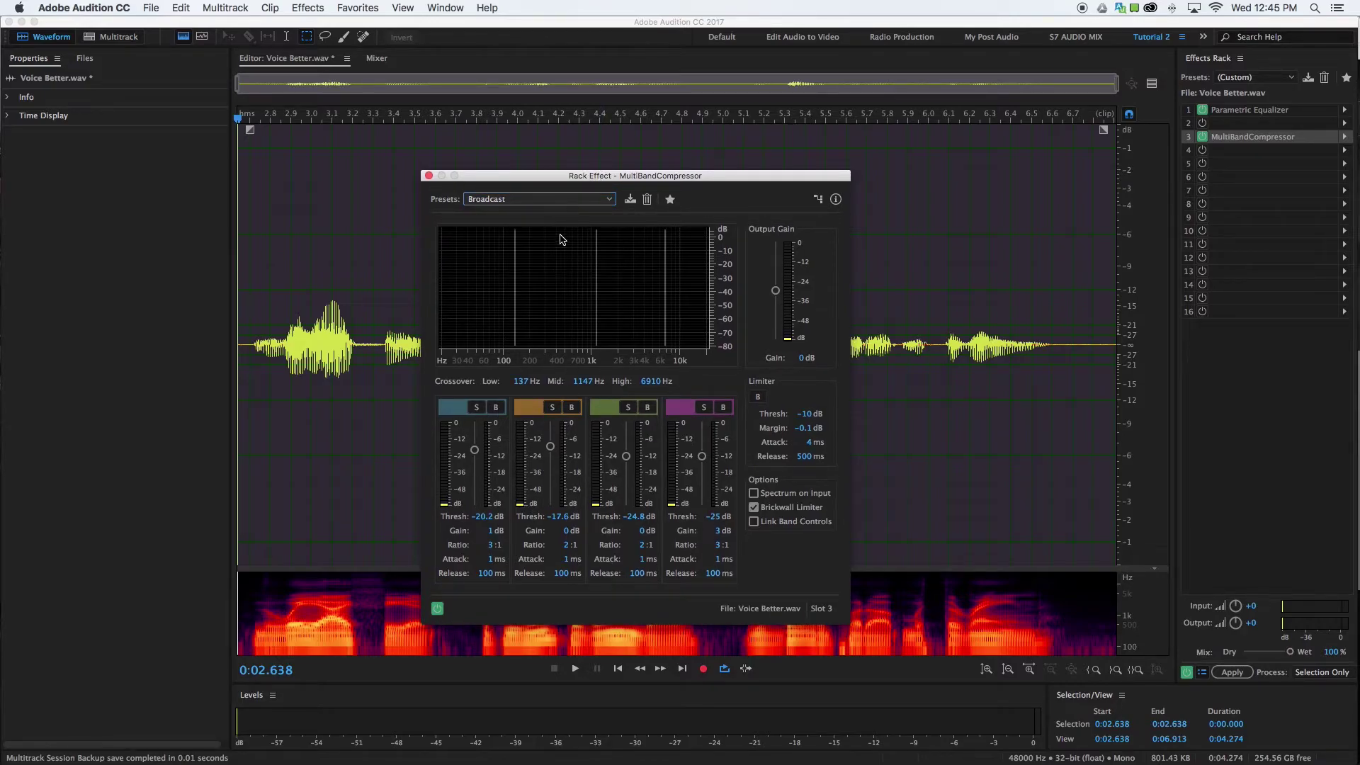
drag(633, 178, 621, 160)
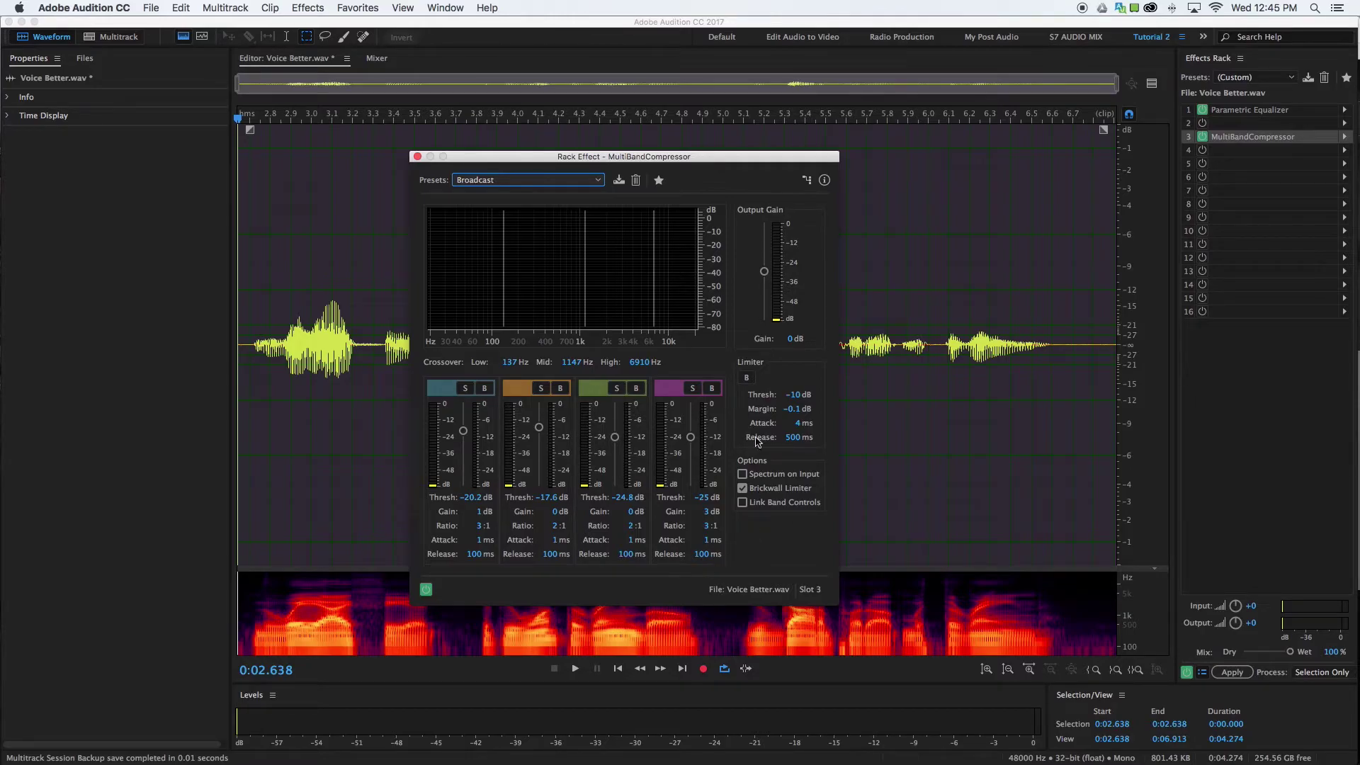
drag(692, 160, 706, 157)
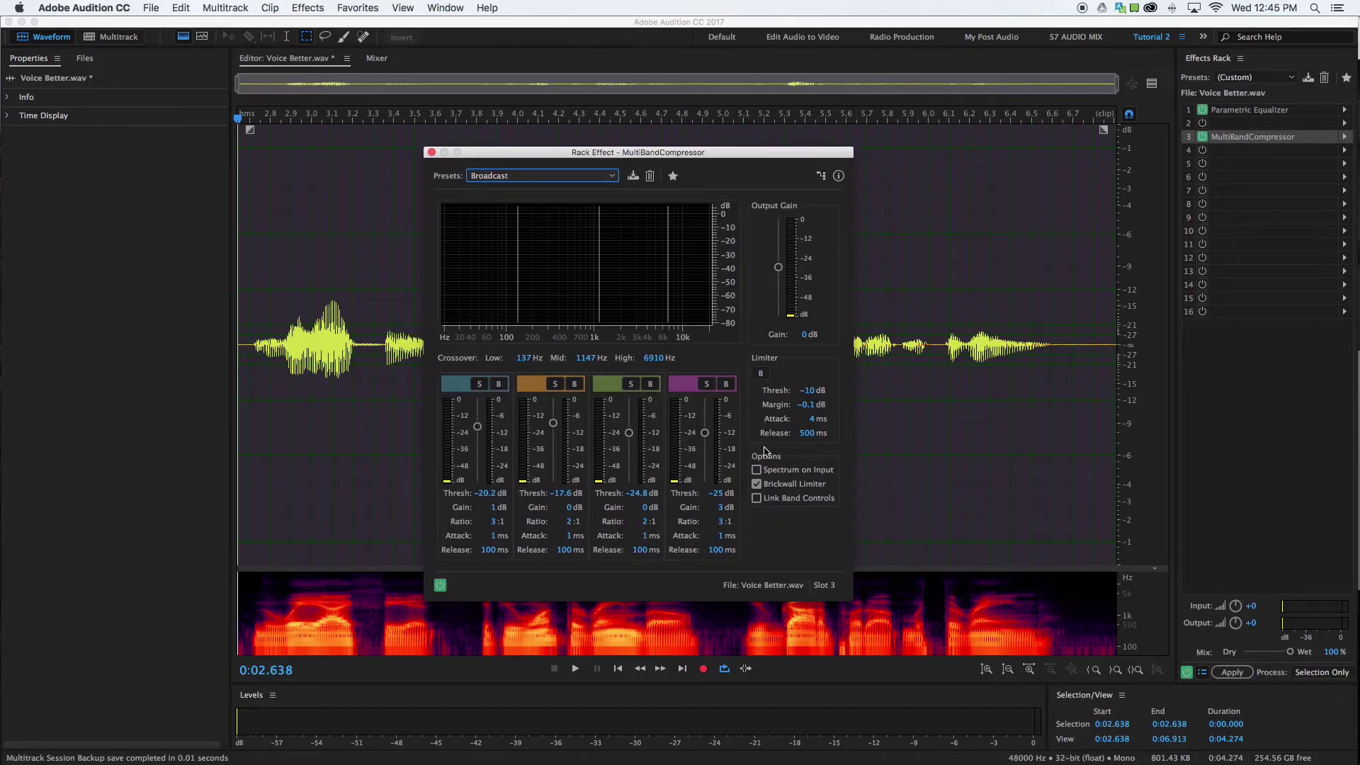
While playing, set band 1 threshold −27 dB, lower limiter threshold, output gain −5 dB, margin −1.3 dB.
key(space)
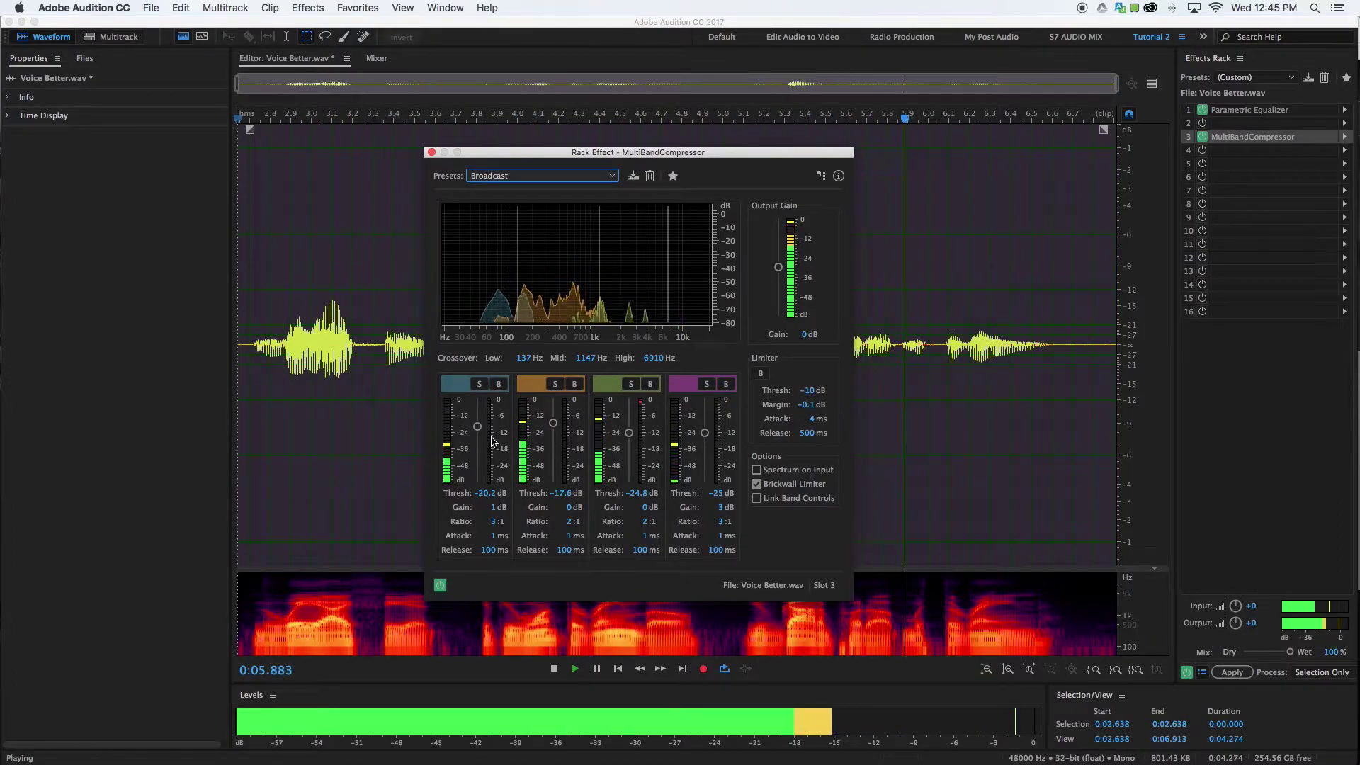
drag(478, 427, 478, 435)
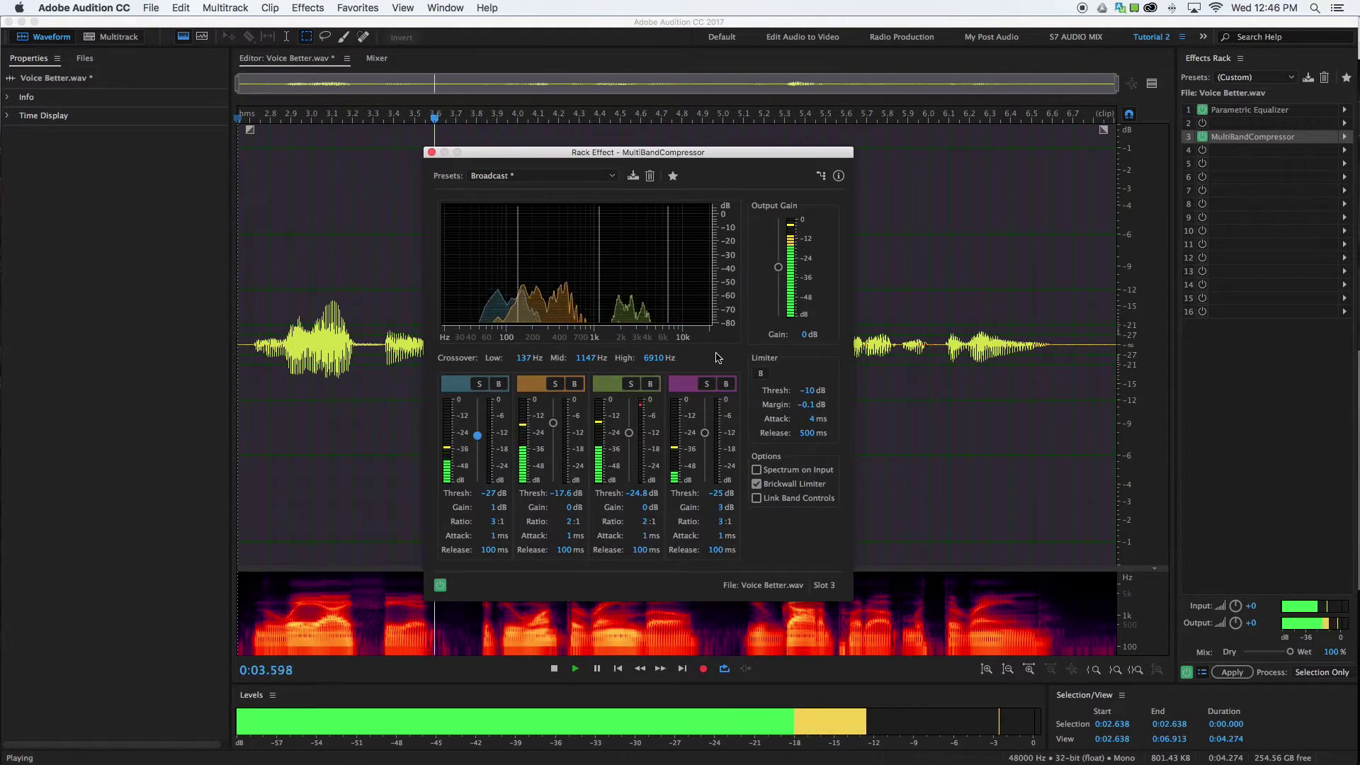
drag(808, 398, 803, 439)
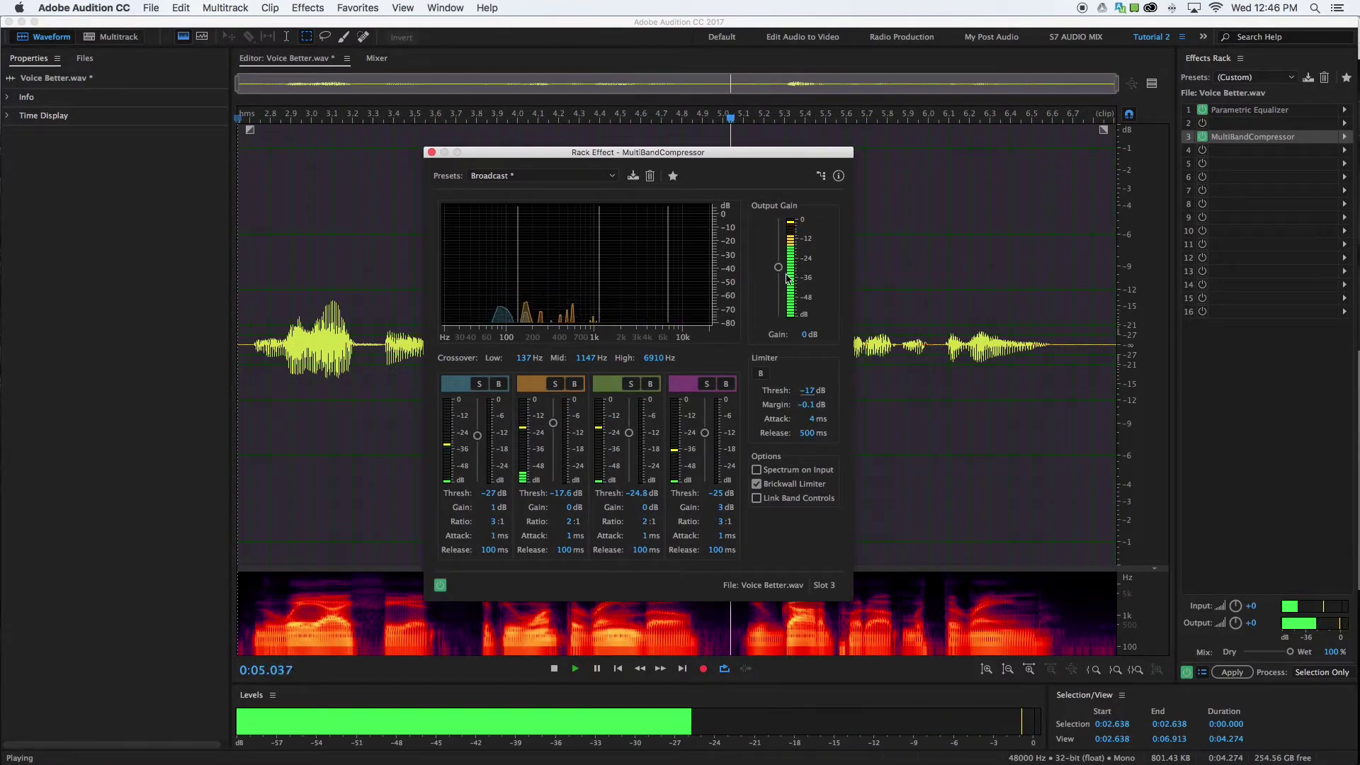
drag(781, 270, 779, 283)
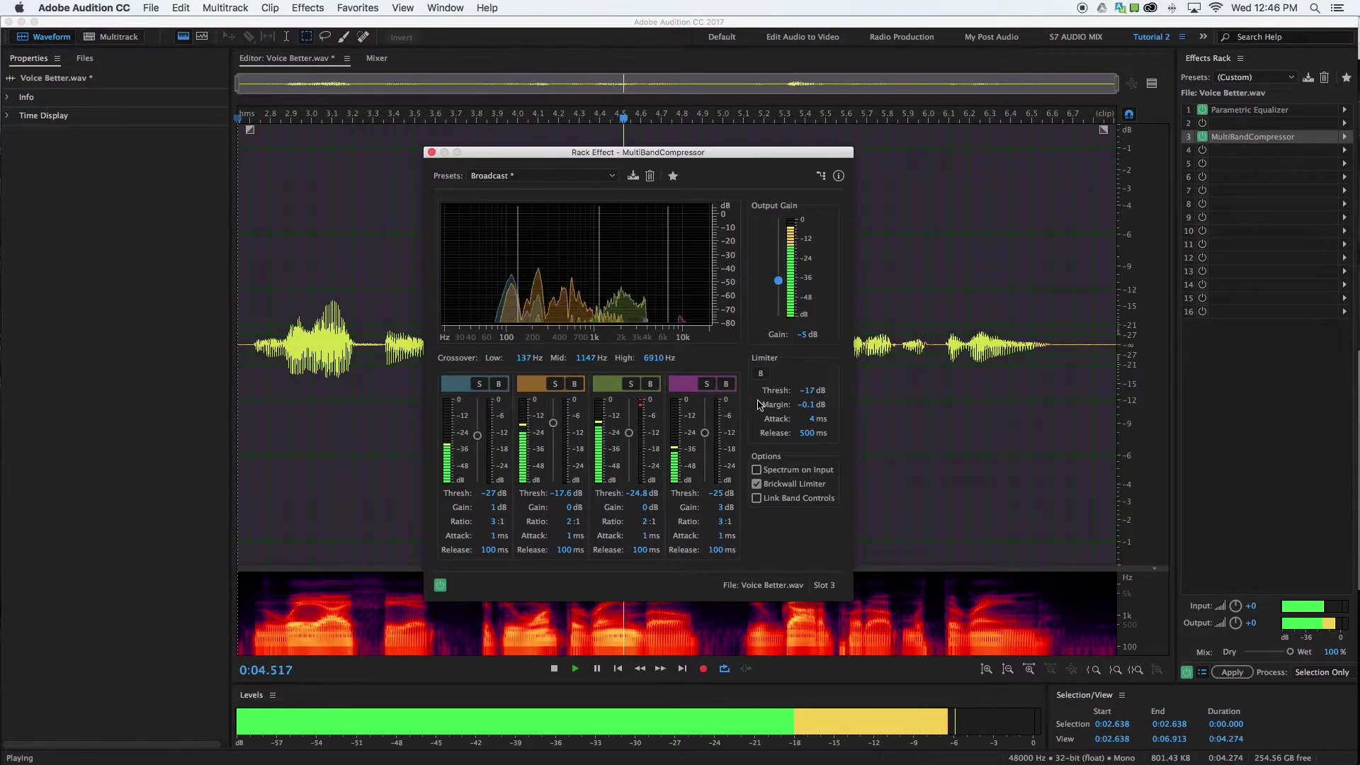
drag(789, 405, 810, 397)
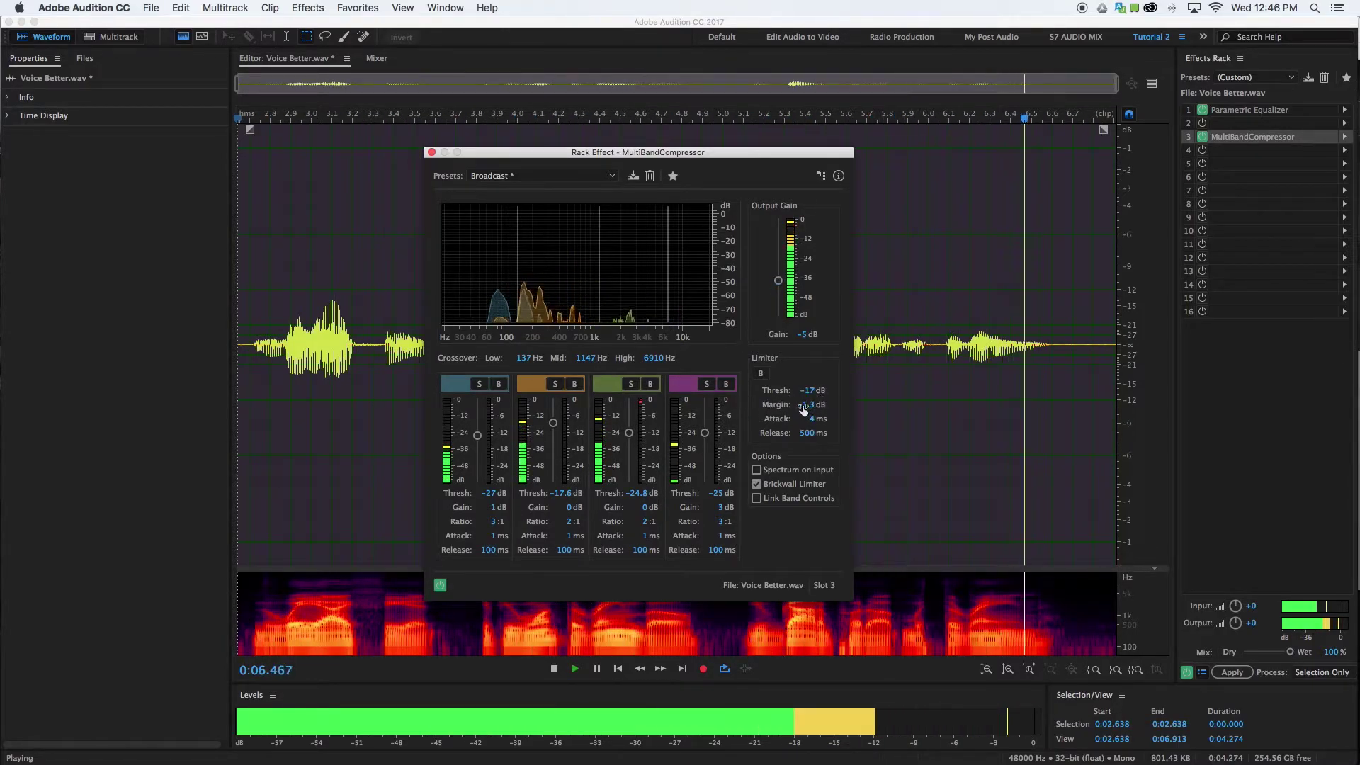
key(space)
Raise the output gain back, set the limiter margin near −2.9 dB, and replay to check.
drag(779, 282, 781, 267)
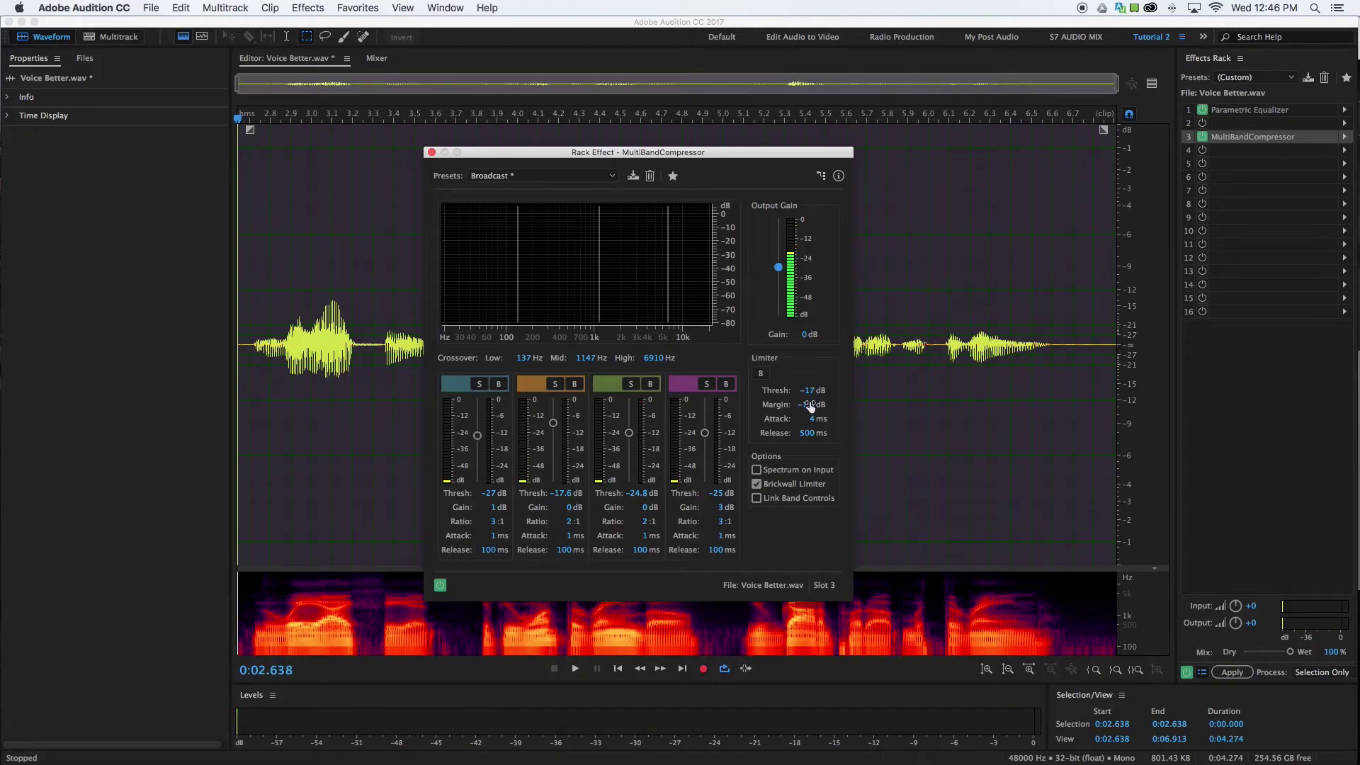
drag(811, 405, 808, 411)
key(space)
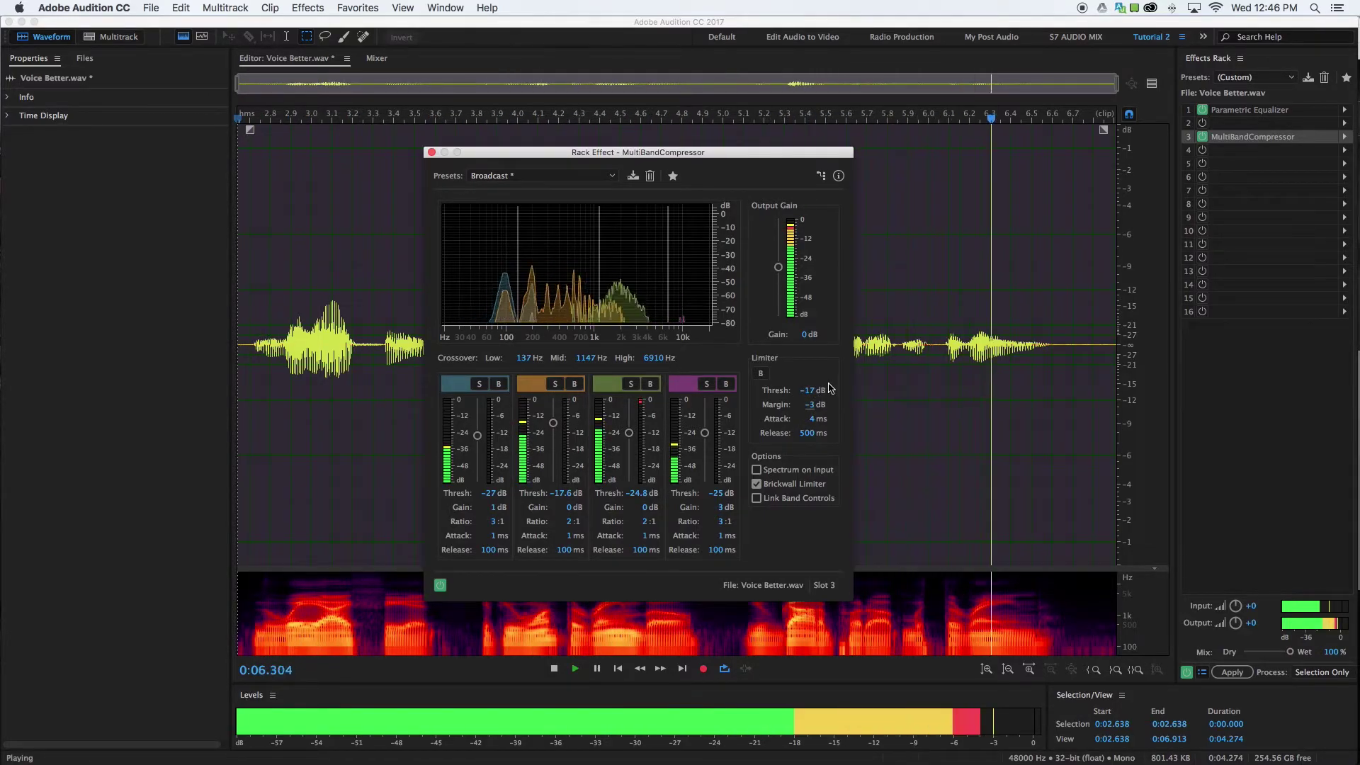
key(space)
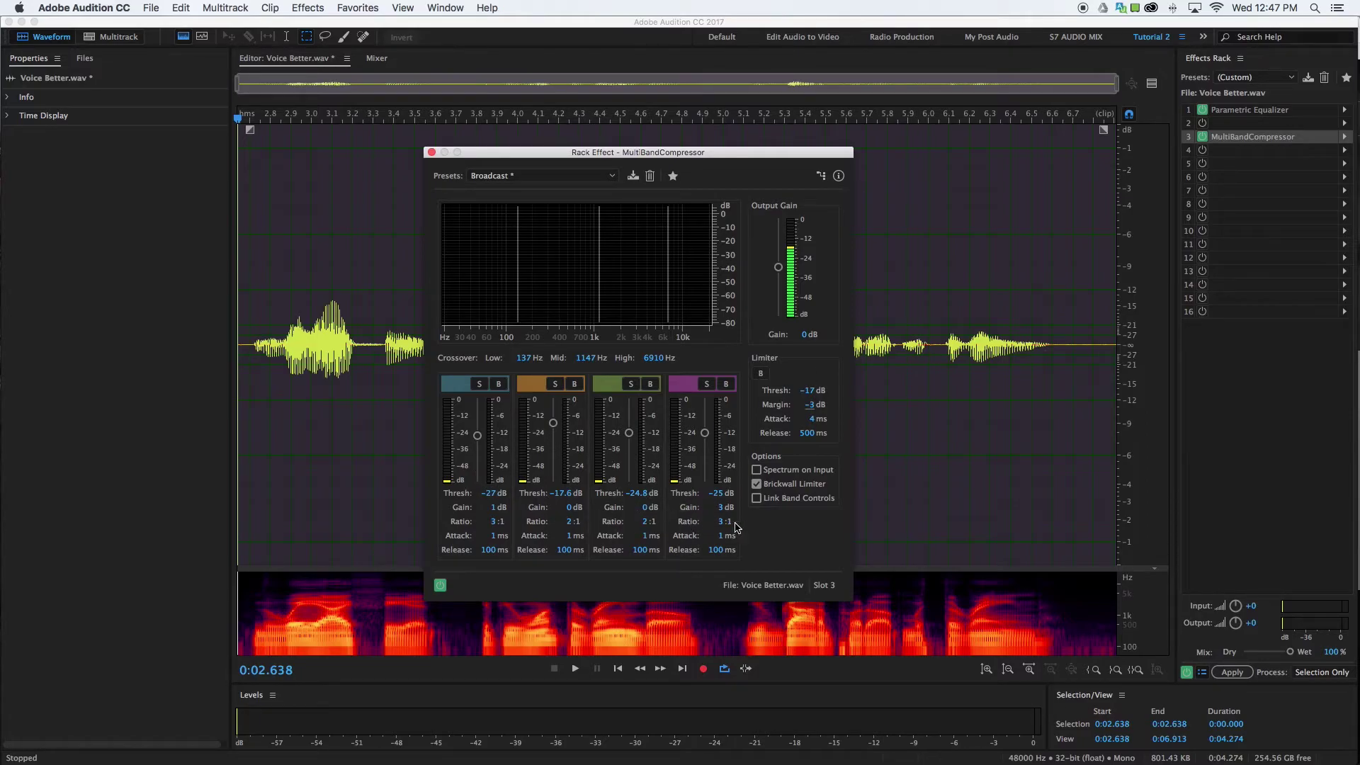
Close the compressor window and play the voice with the effects rack bypassed, then re-enabled.
drag(711, 153, 701, 150)
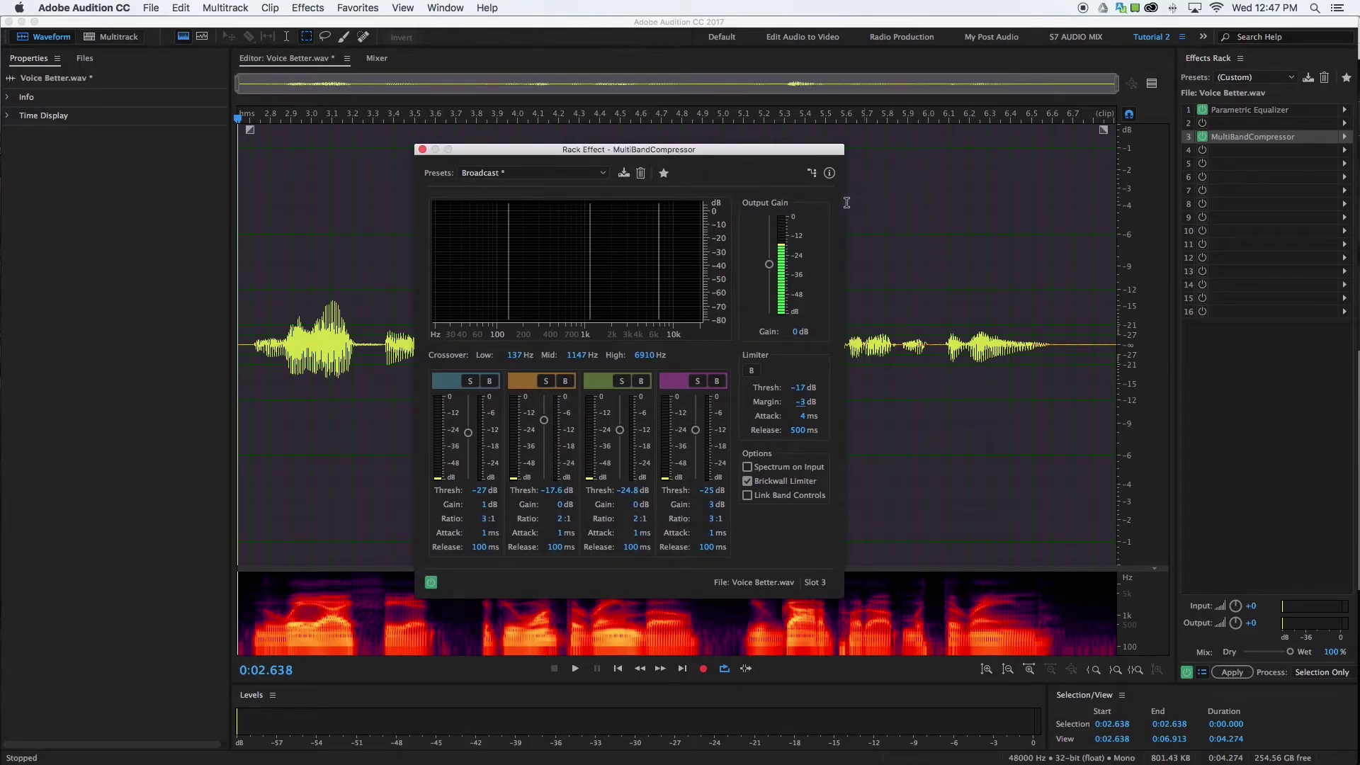
click(422, 150)
key(space)
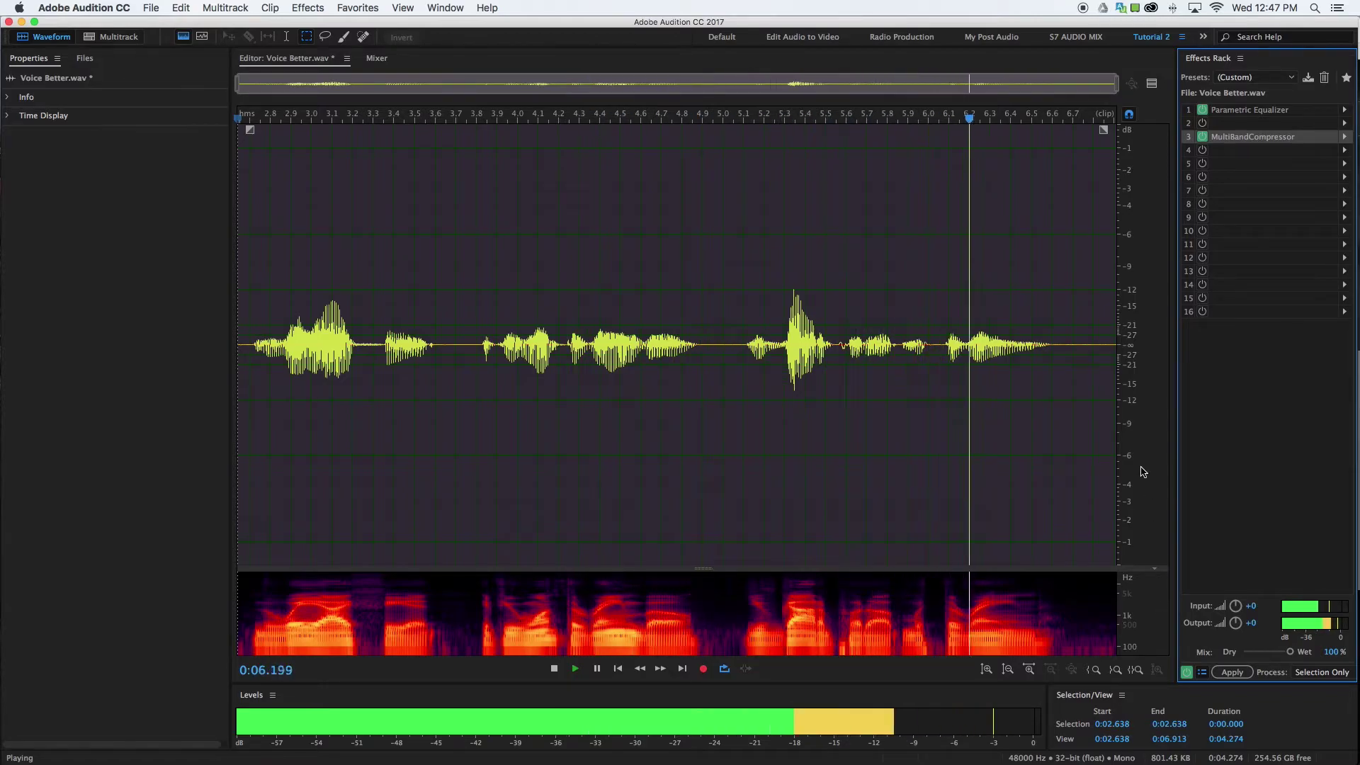
click(1186, 671)
key(space)
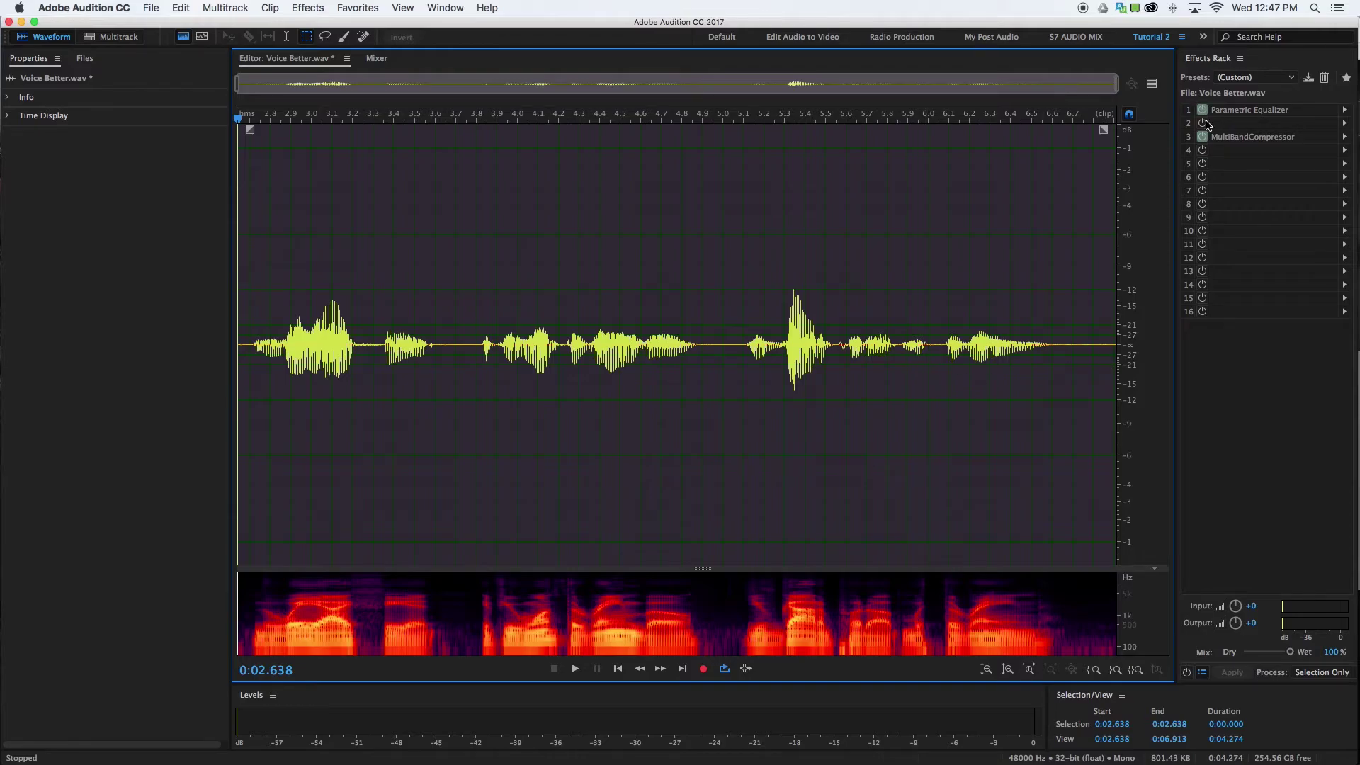
click(1186, 672)
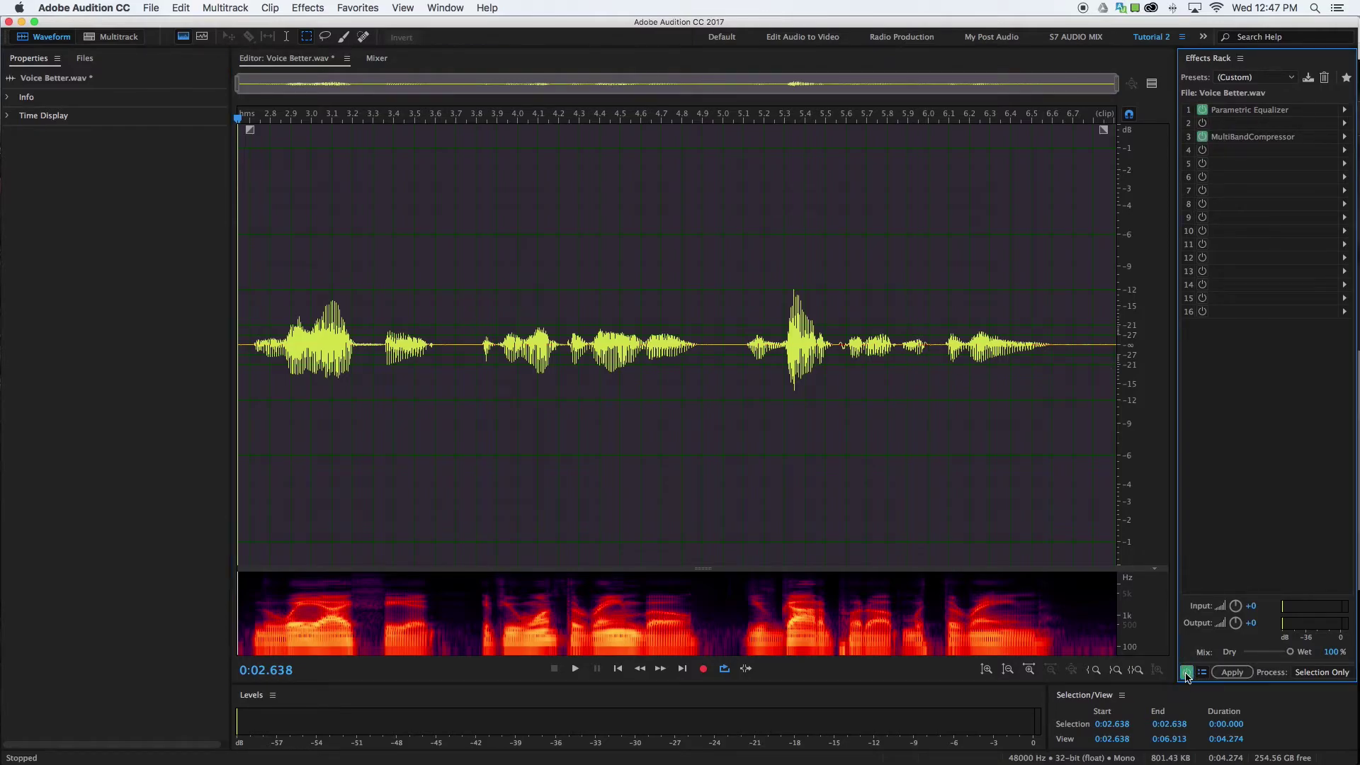
Place the Special > Distortion effect in rack slot 2 and move its settings window lower.
click(1344, 125)
mouse_move(1197, 242)
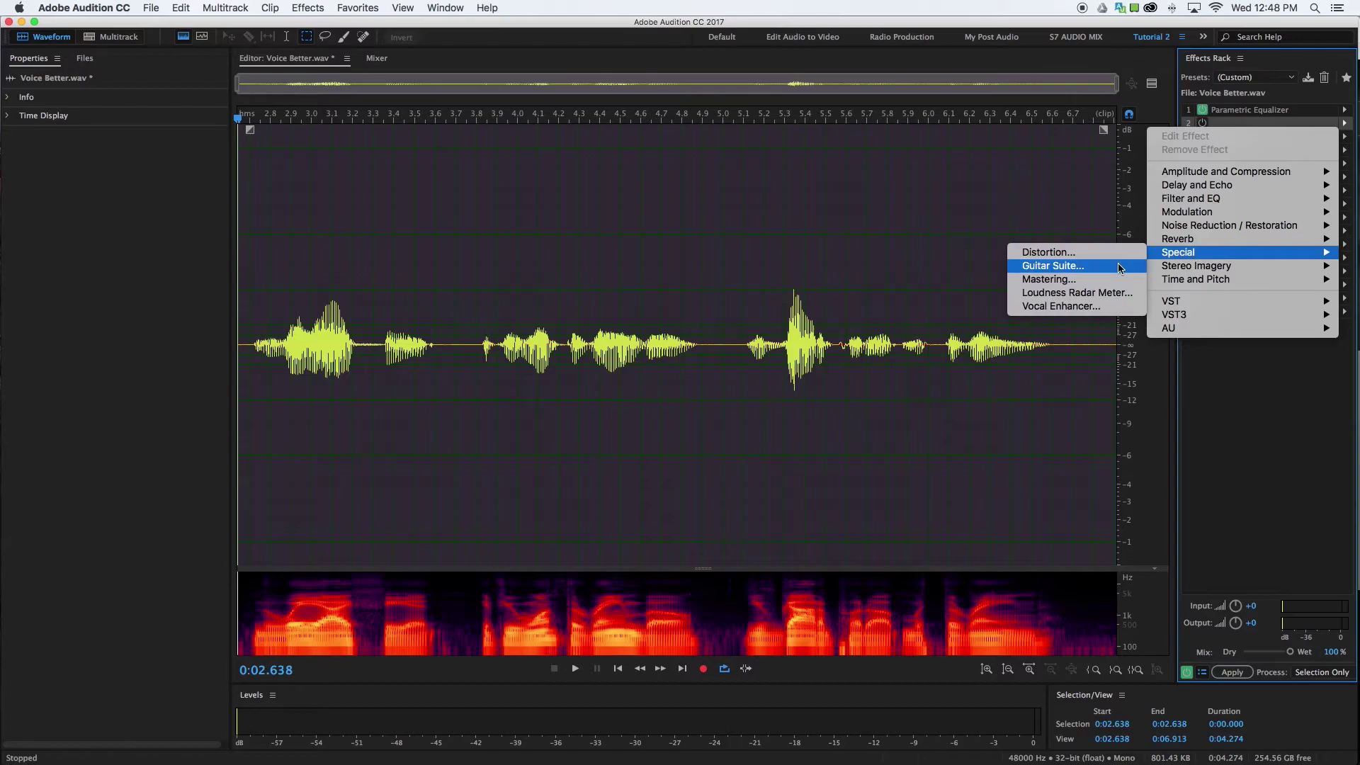
click(1094, 252)
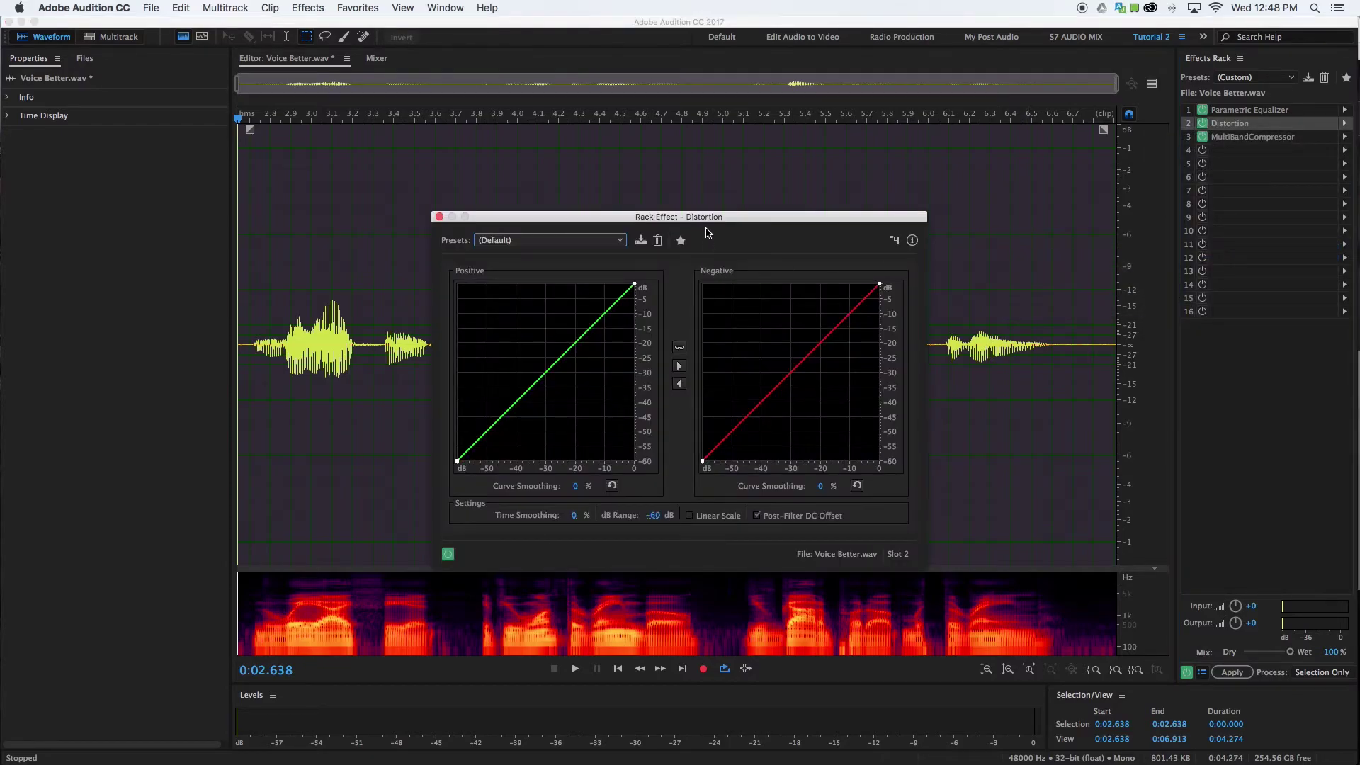
drag(709, 220, 717, 296)
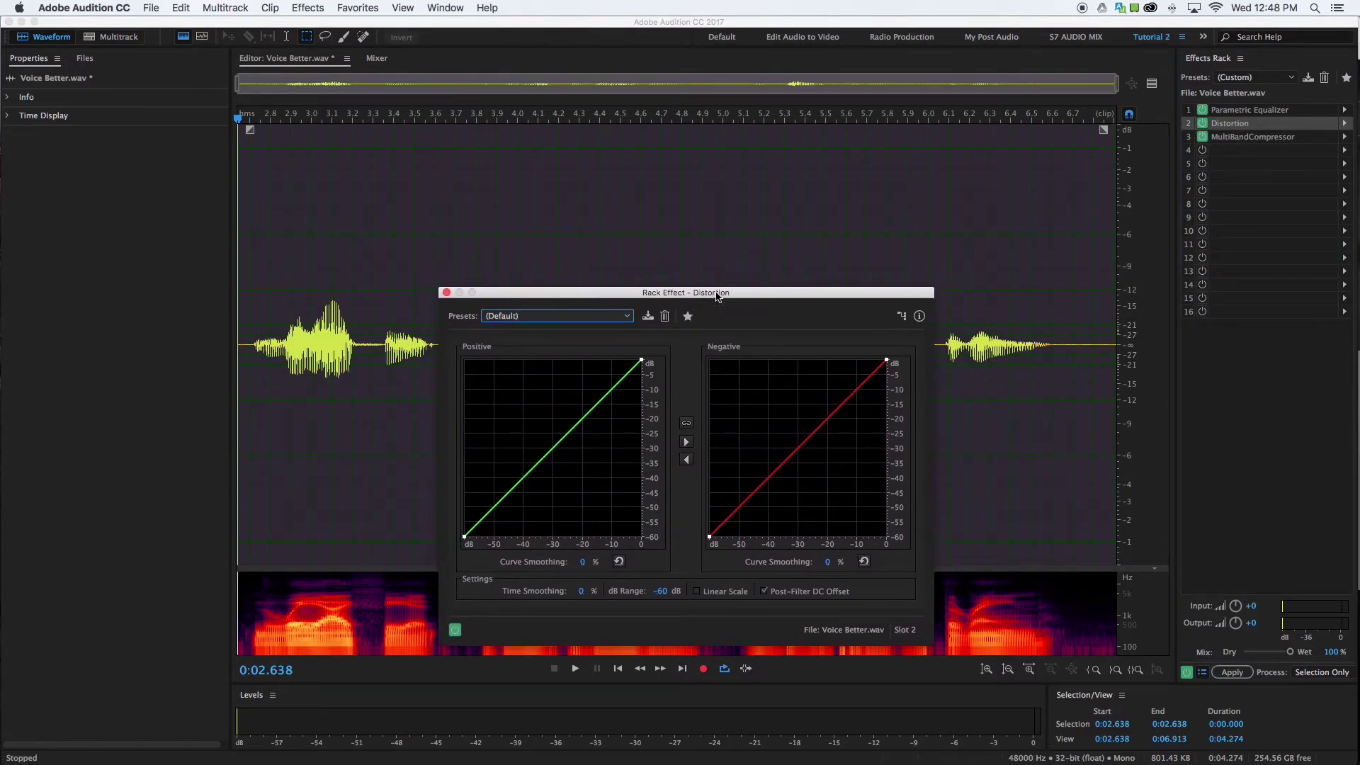
Load the VO Bite preset, reset the positive curve, and bend it up near −40 dB.
click(629, 319)
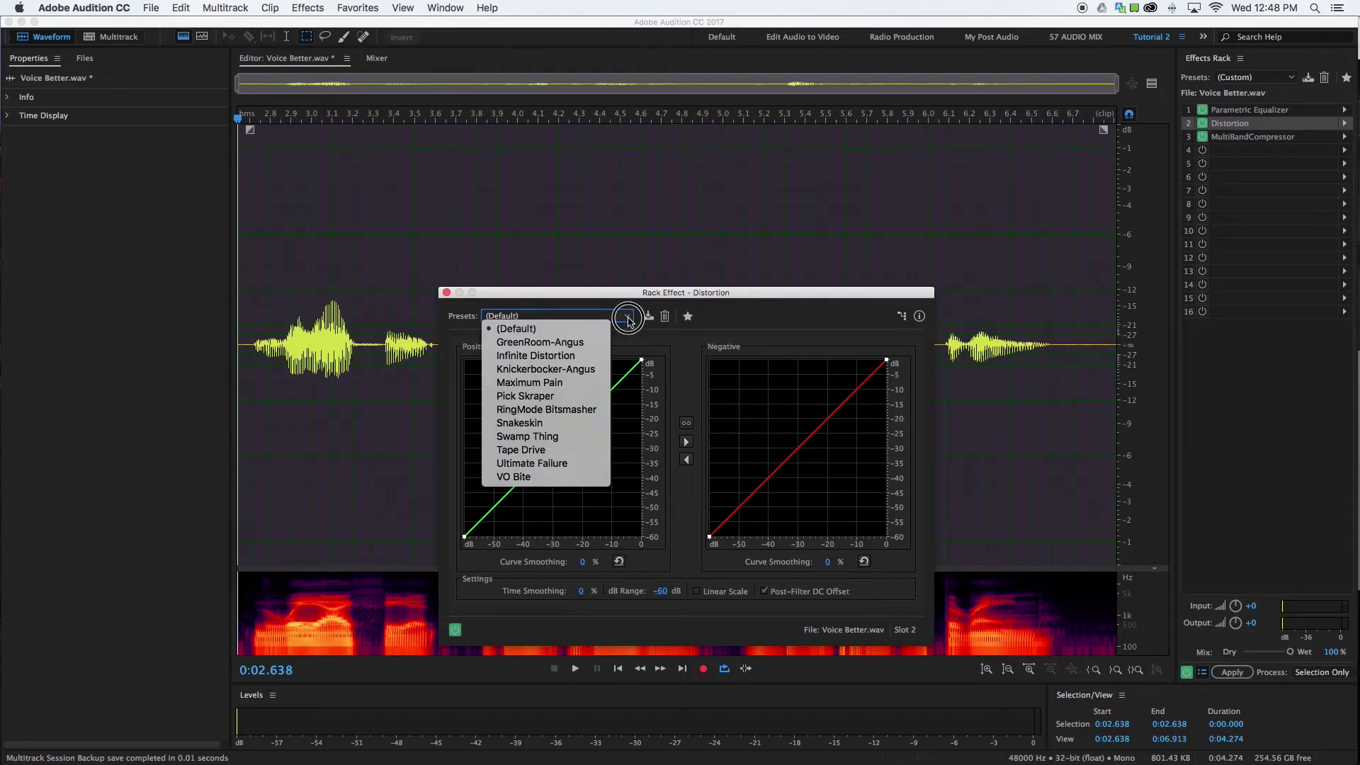
click(514, 476)
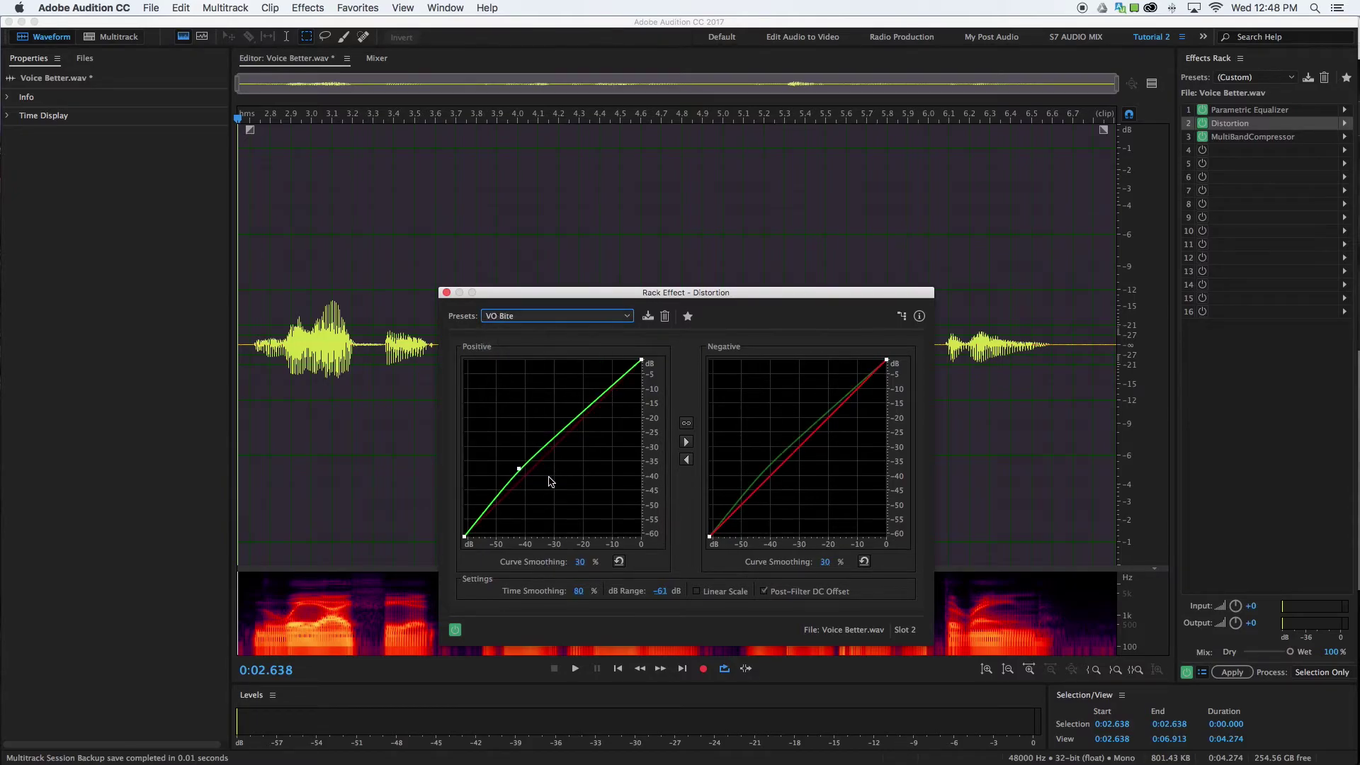
click(618, 561)
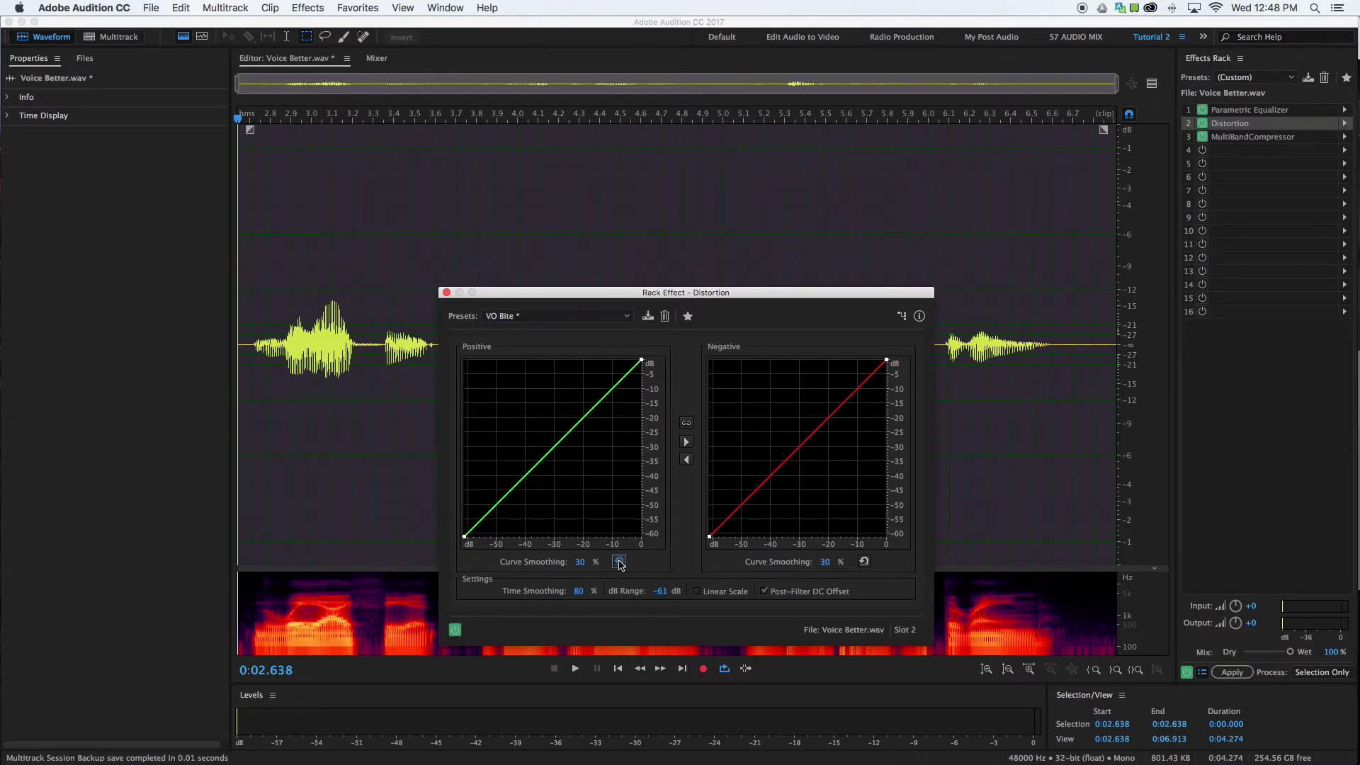
click(526, 478)
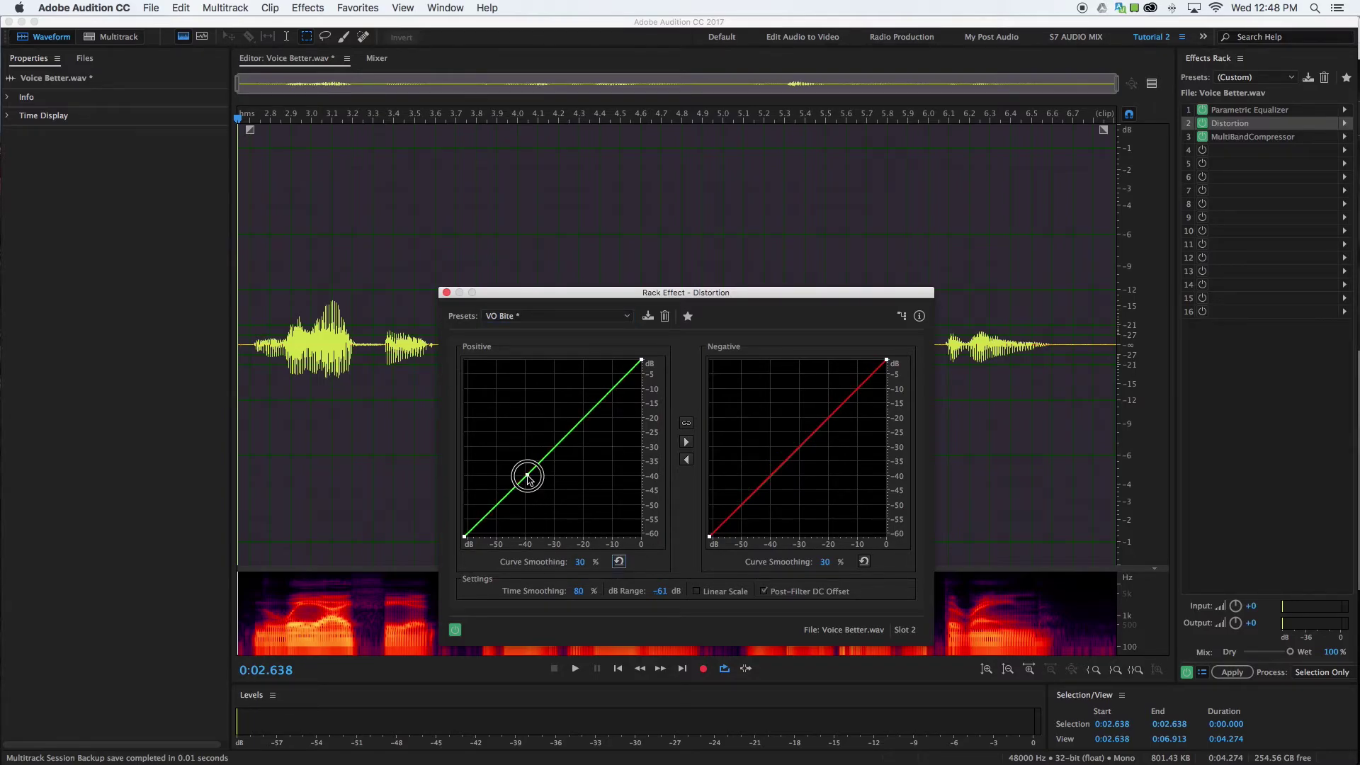
drag(527, 478, 524, 467)
Preview the distorted voice briefly, moving the settings window up and back down.
drag(649, 295, 670, 95)
key(space)
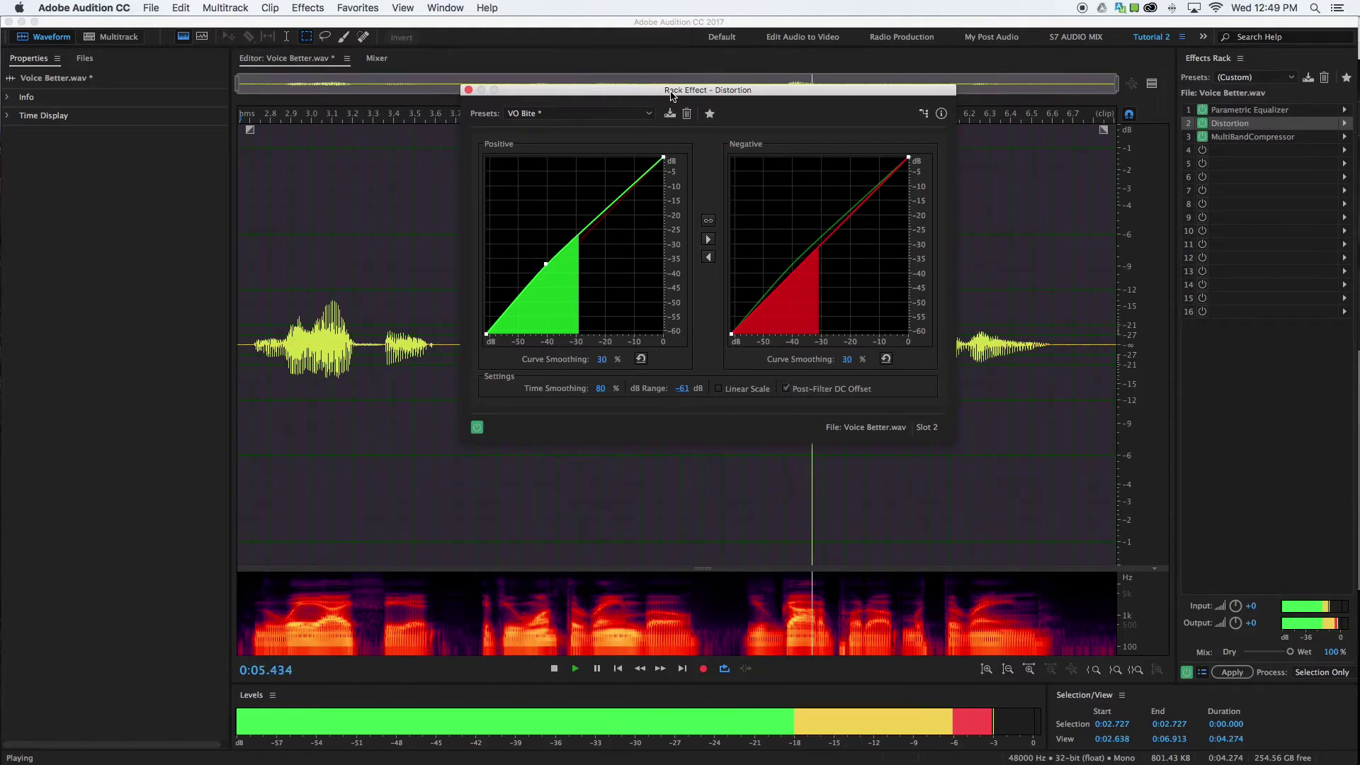
key(space)
drag(671, 95, 661, 167)
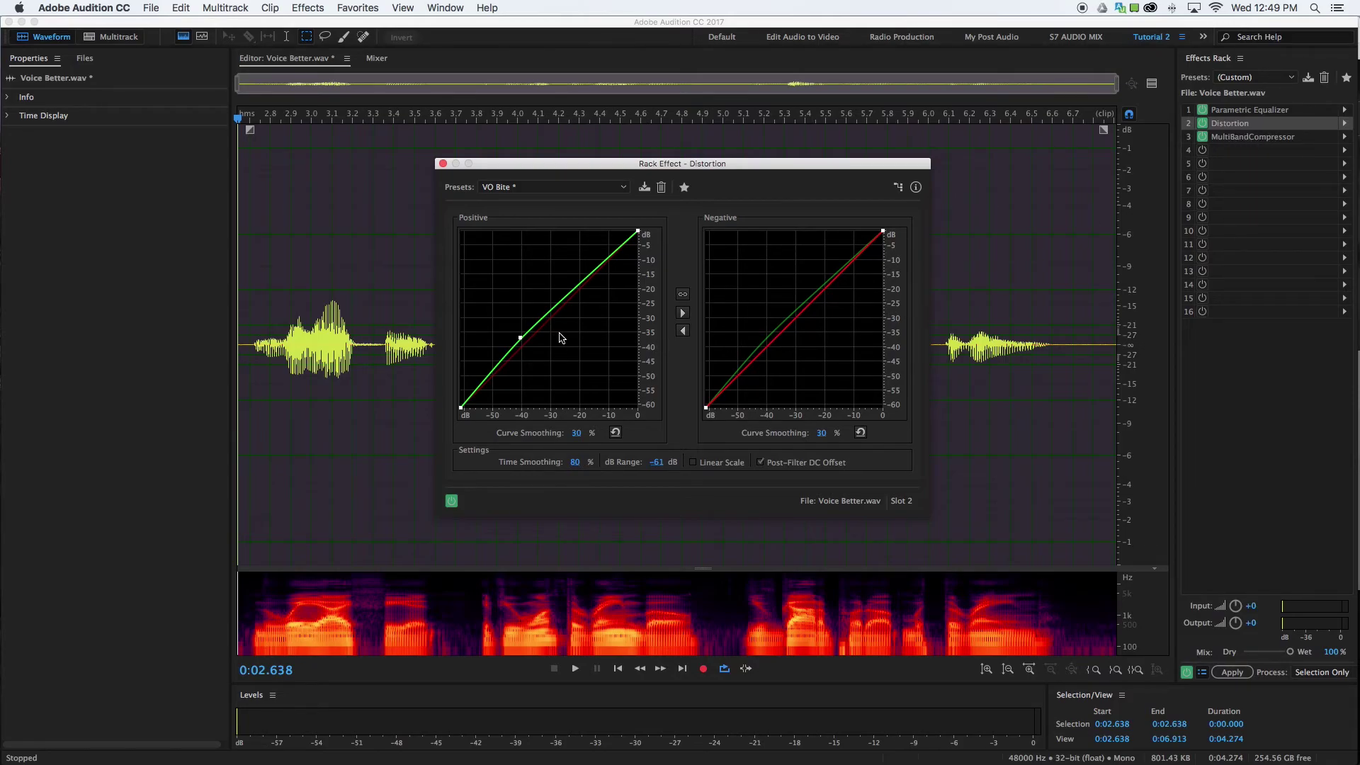
Compare the voice with VO Bite distortion bypassed and then restored during playback.
click(451, 501)
key(space)
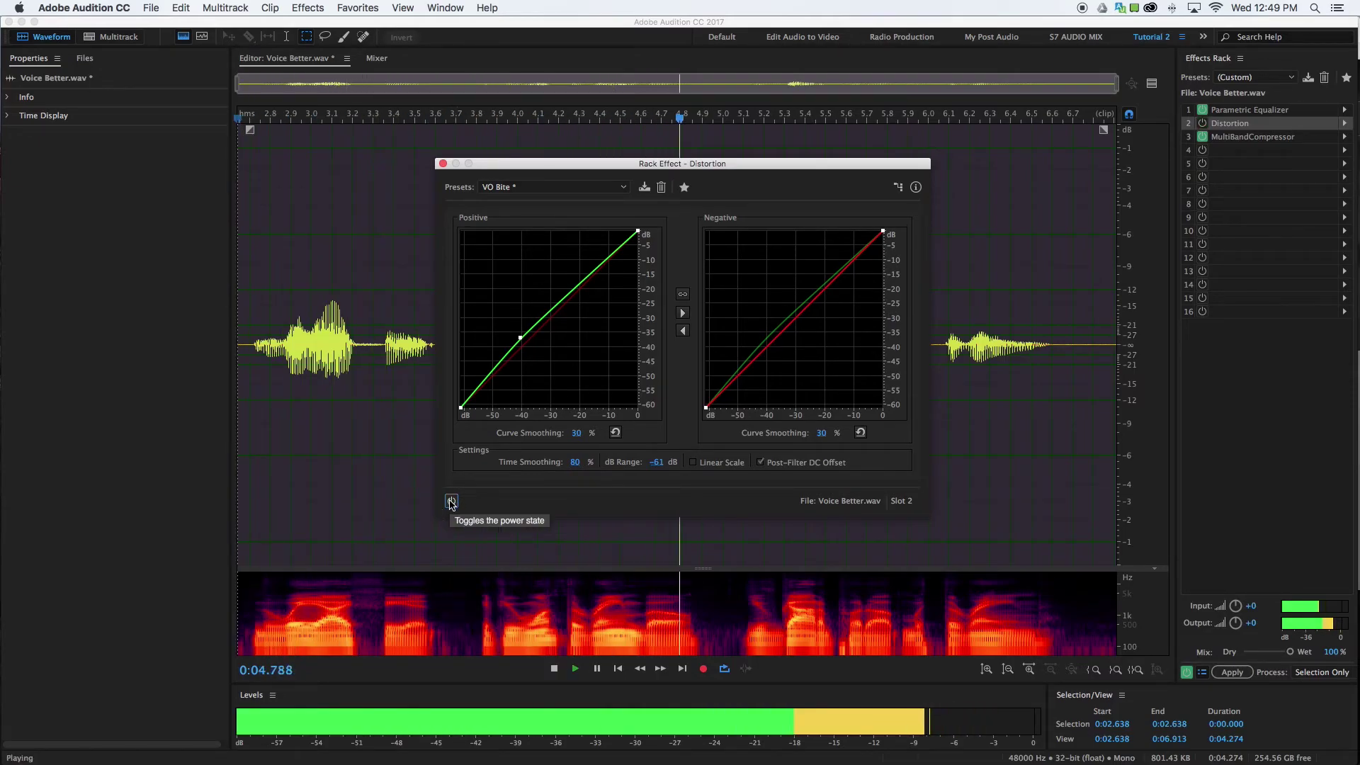
key(space)
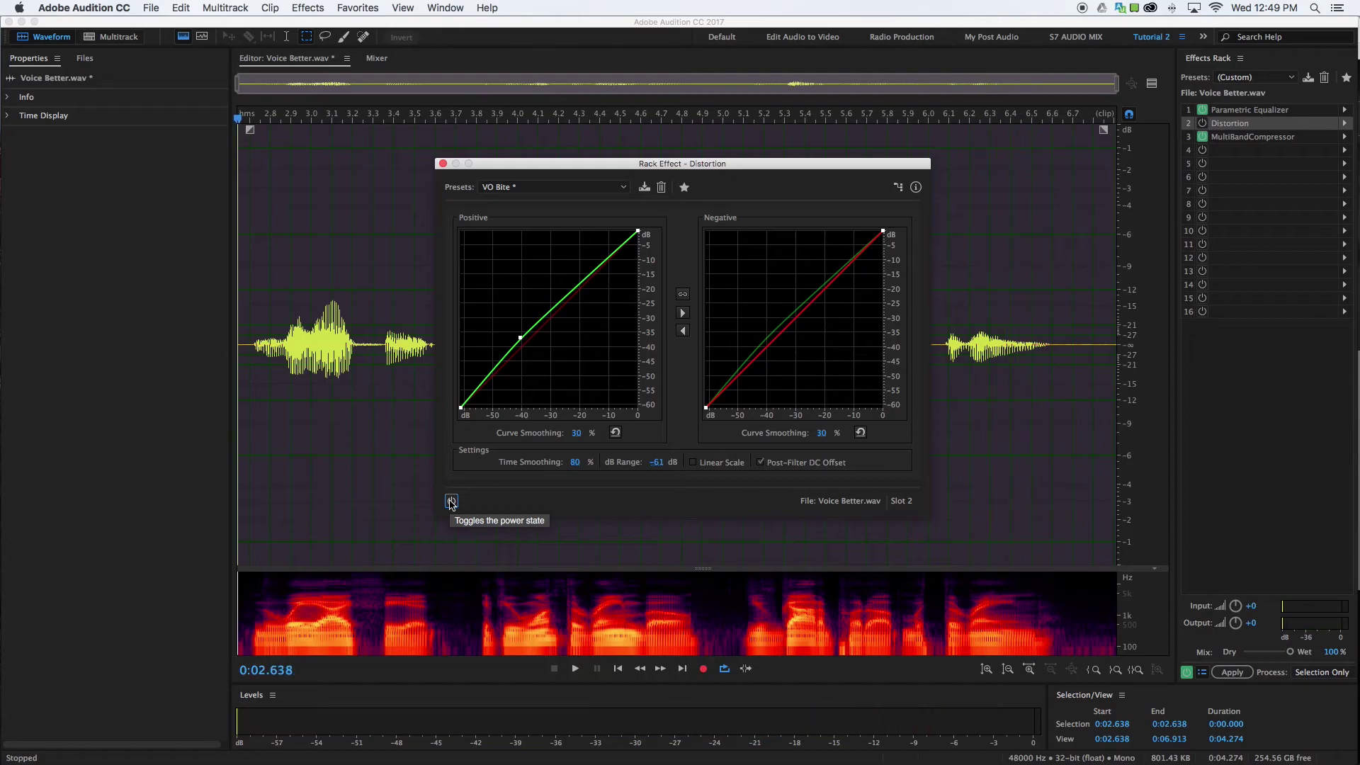
click(451, 501)
key(space)
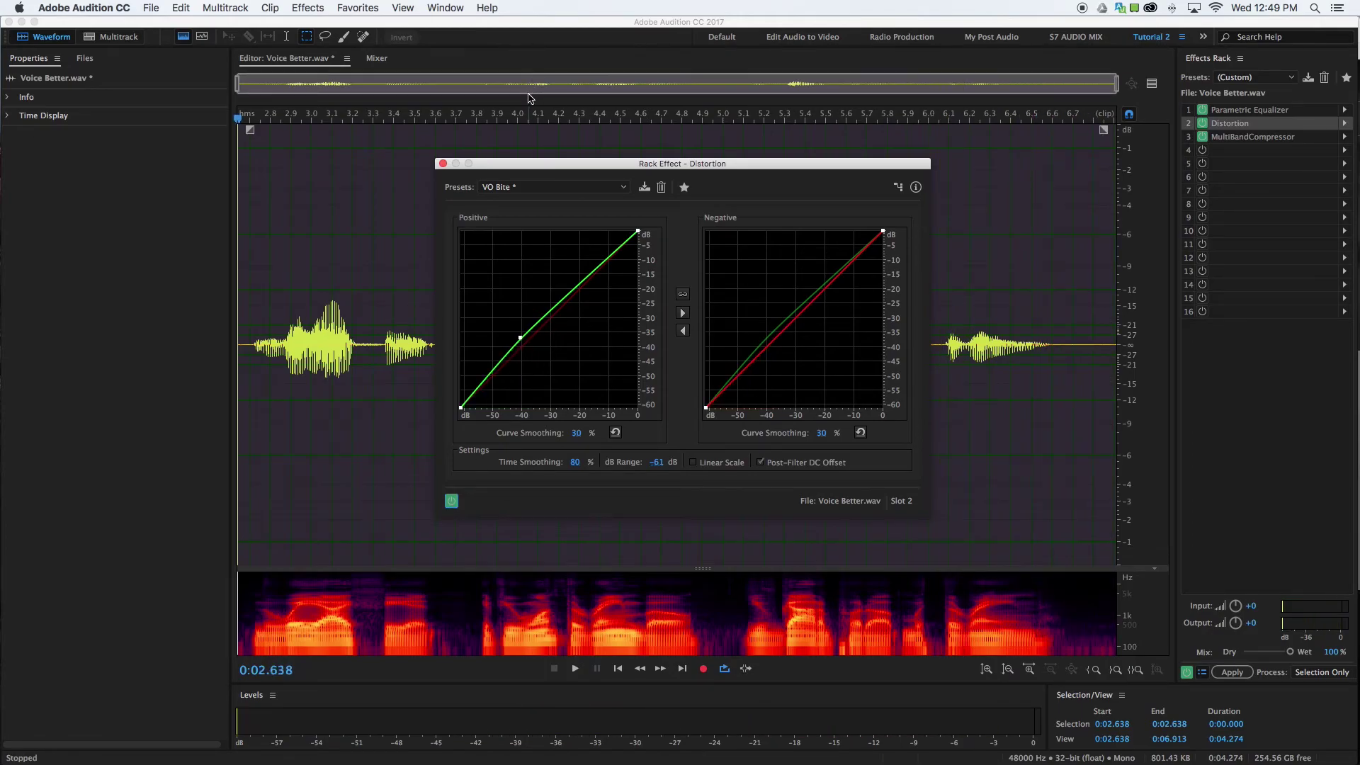
Close the distortion settings and apply the EQ, distortion and compressor rack to Voice Better.wav.
drag(487, 173, 506, 188)
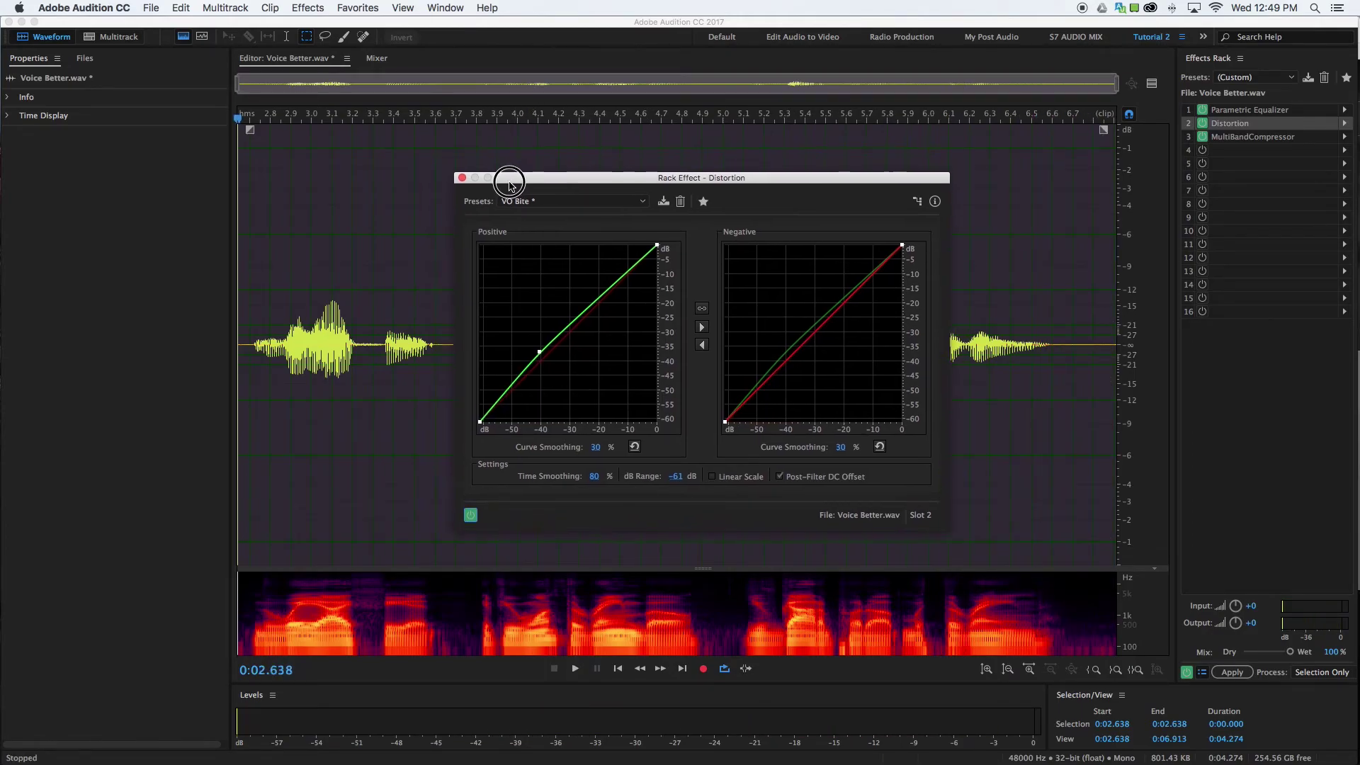
click(461, 179)
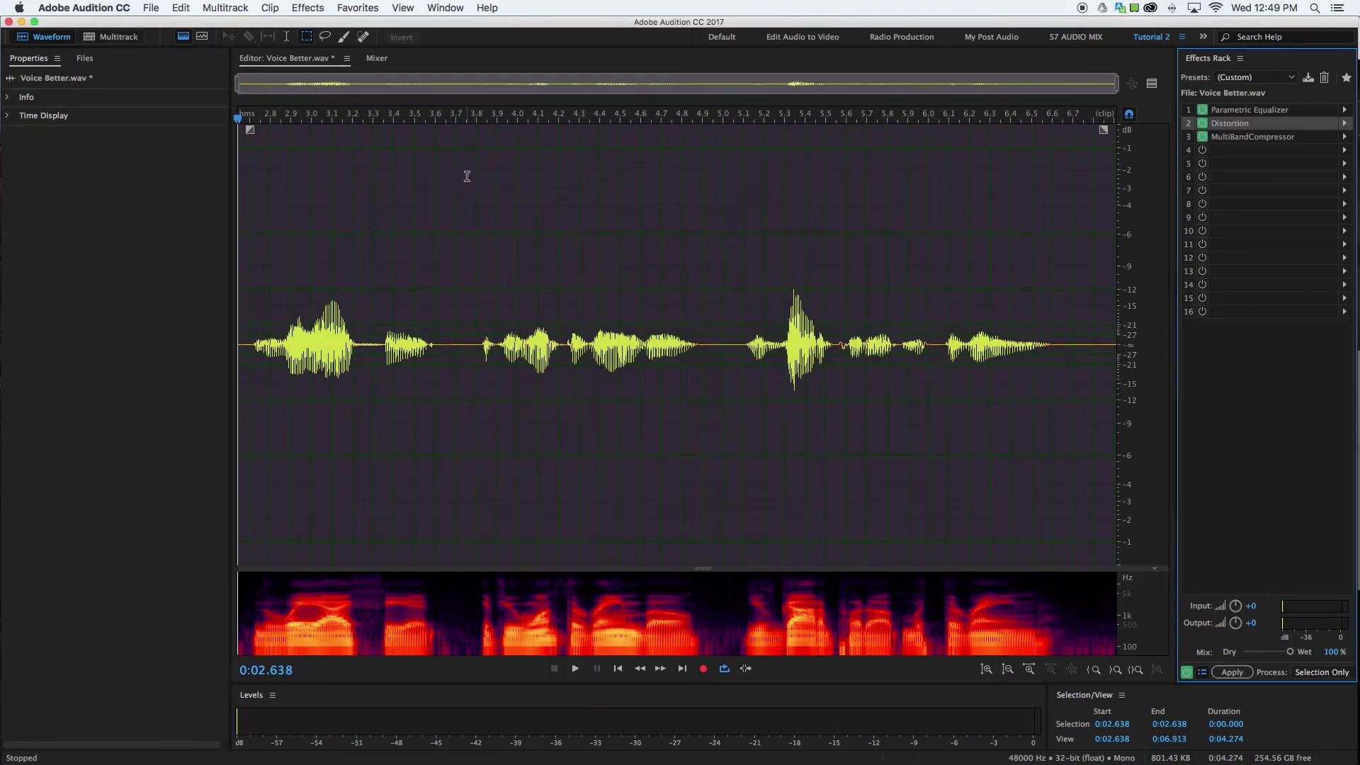
click(1231, 672)
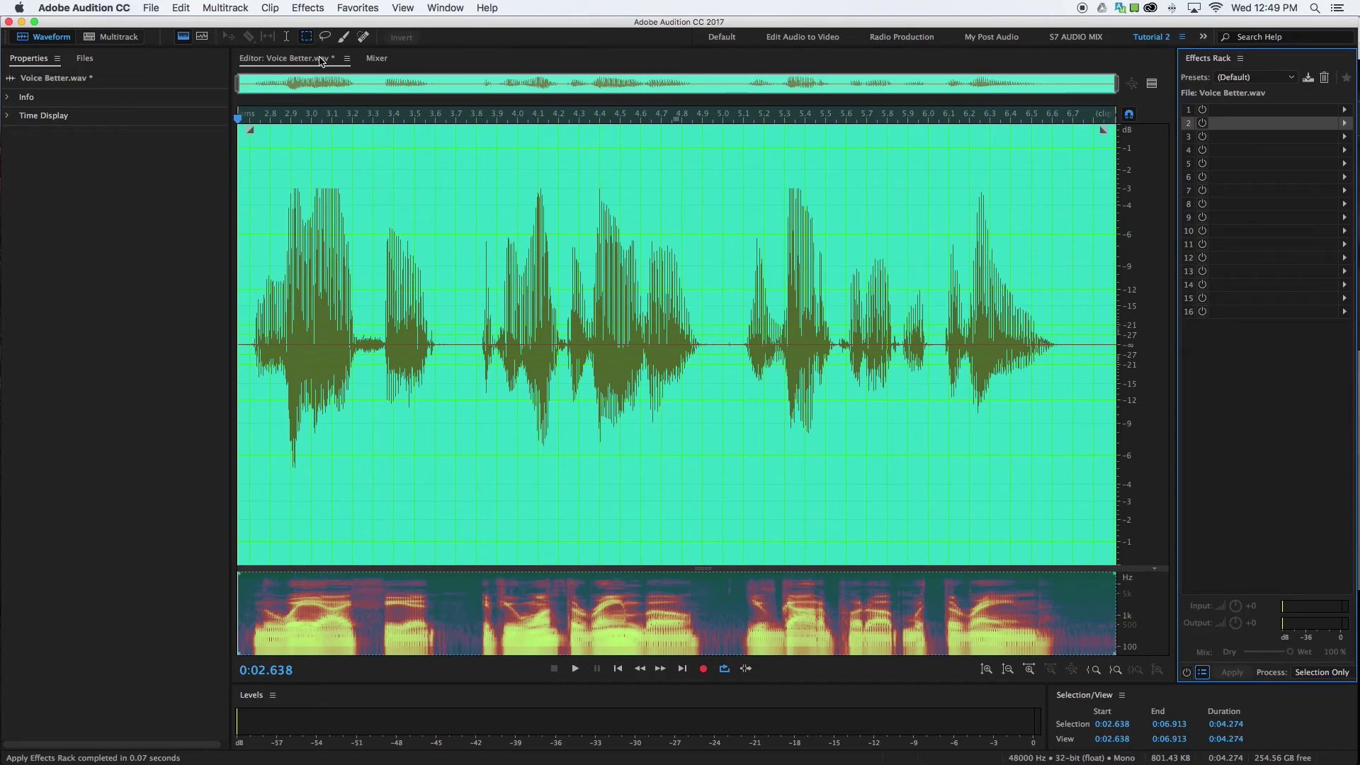
In the Voice Over Tips_170411 session, clear the selection and play the voice over music from 0:00.
click(114, 39)
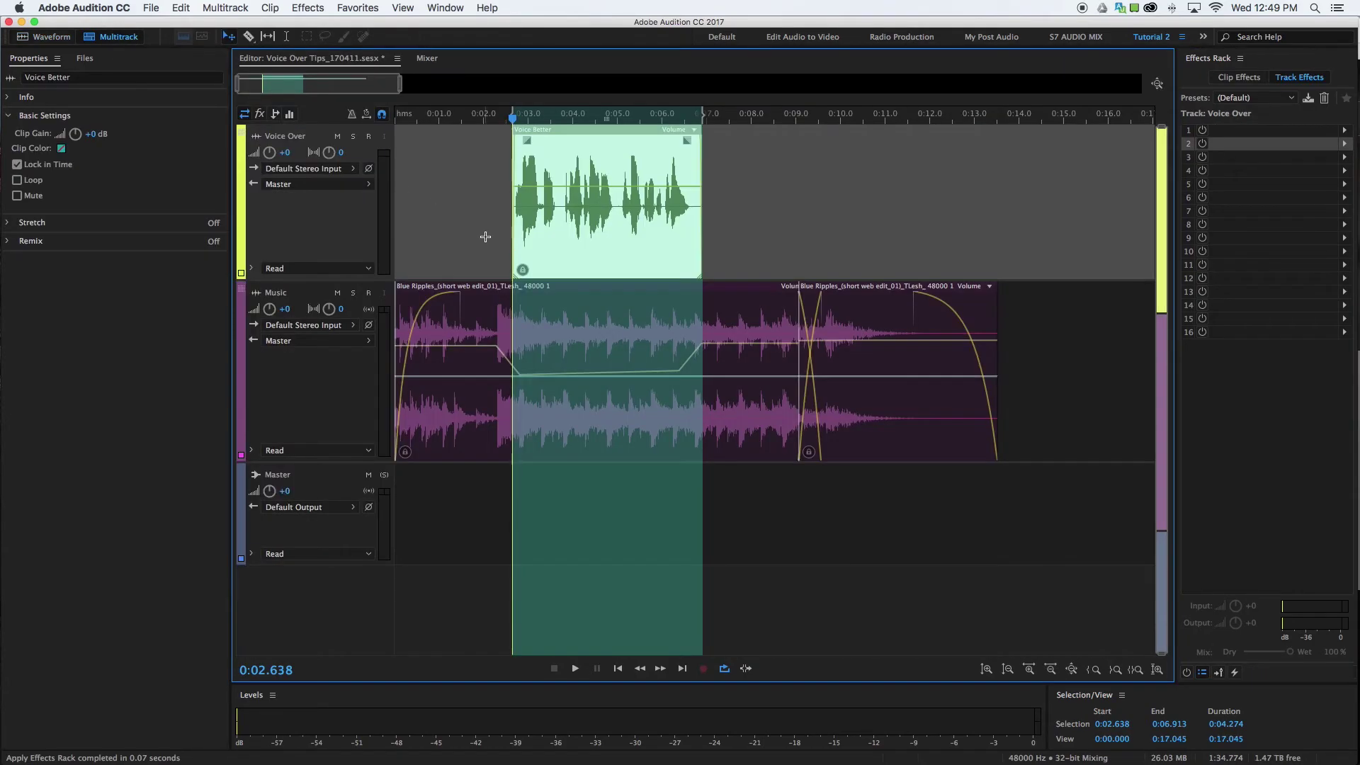
scroll(485, 230, up, 2)
click(432, 139)
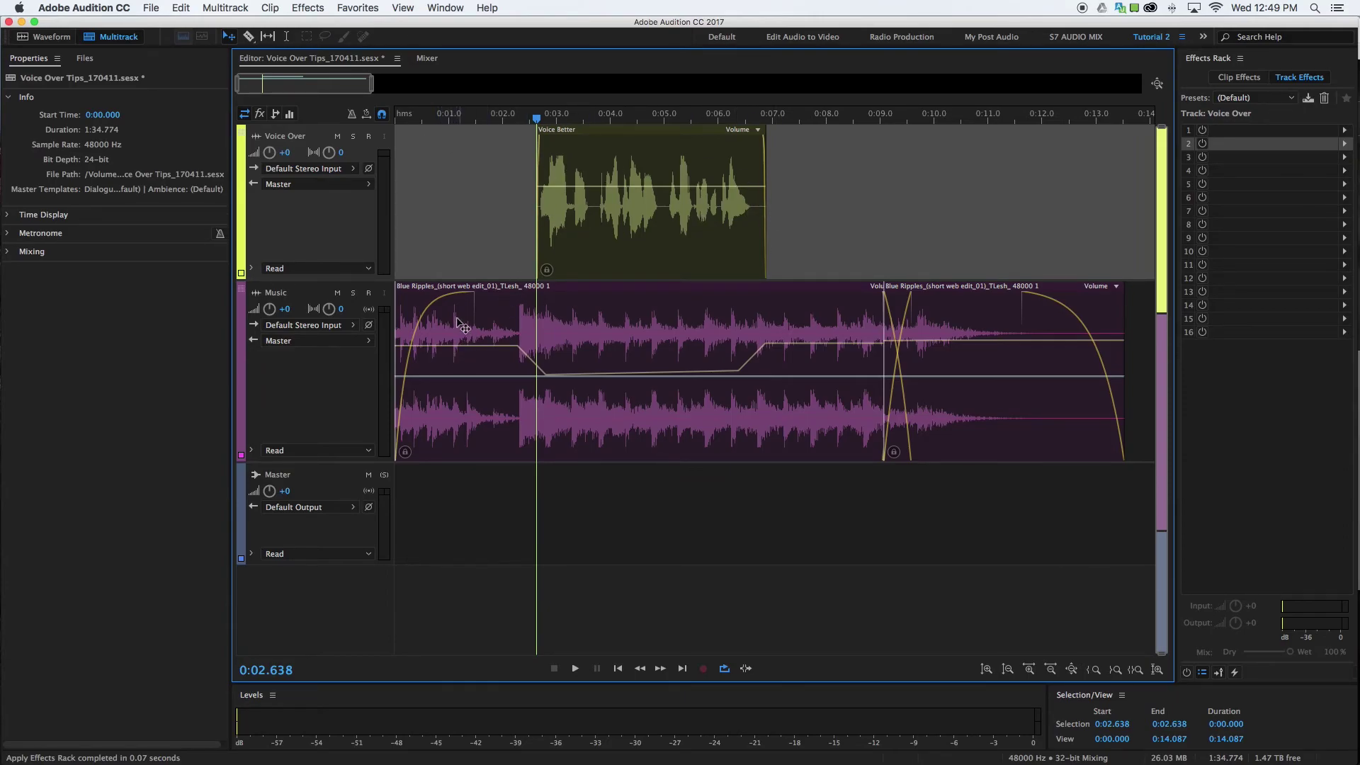
drag(456, 119, 394, 119)
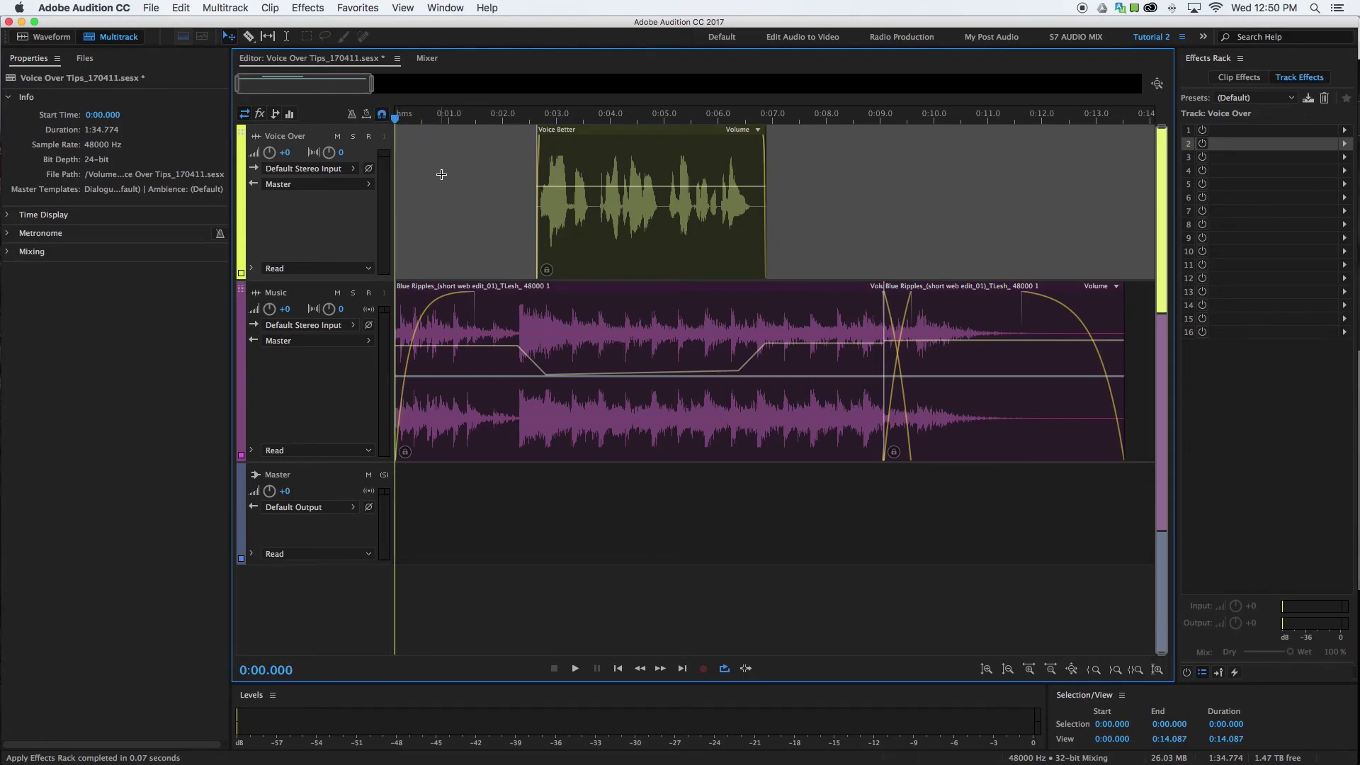
key(space)
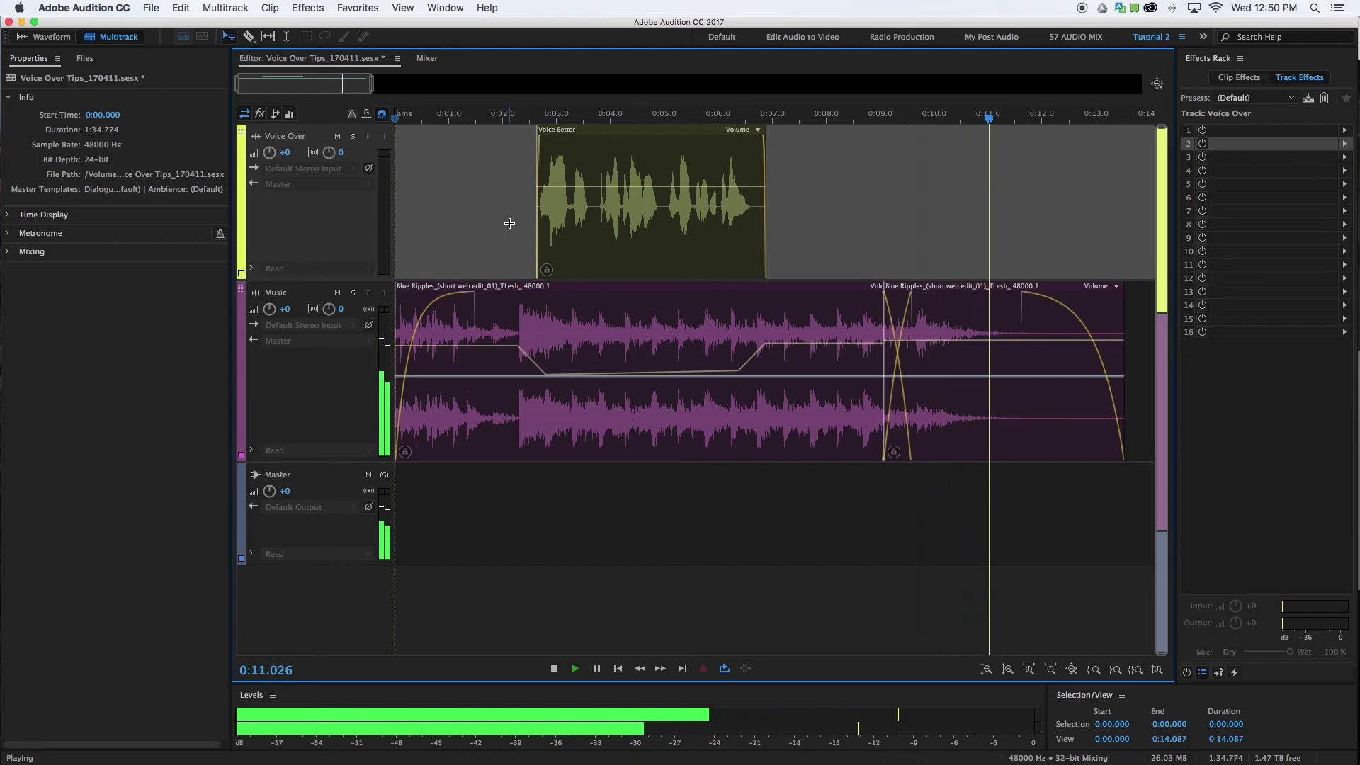
Stop the multitrack playback of the processed voice over the ducked music.
key(space)
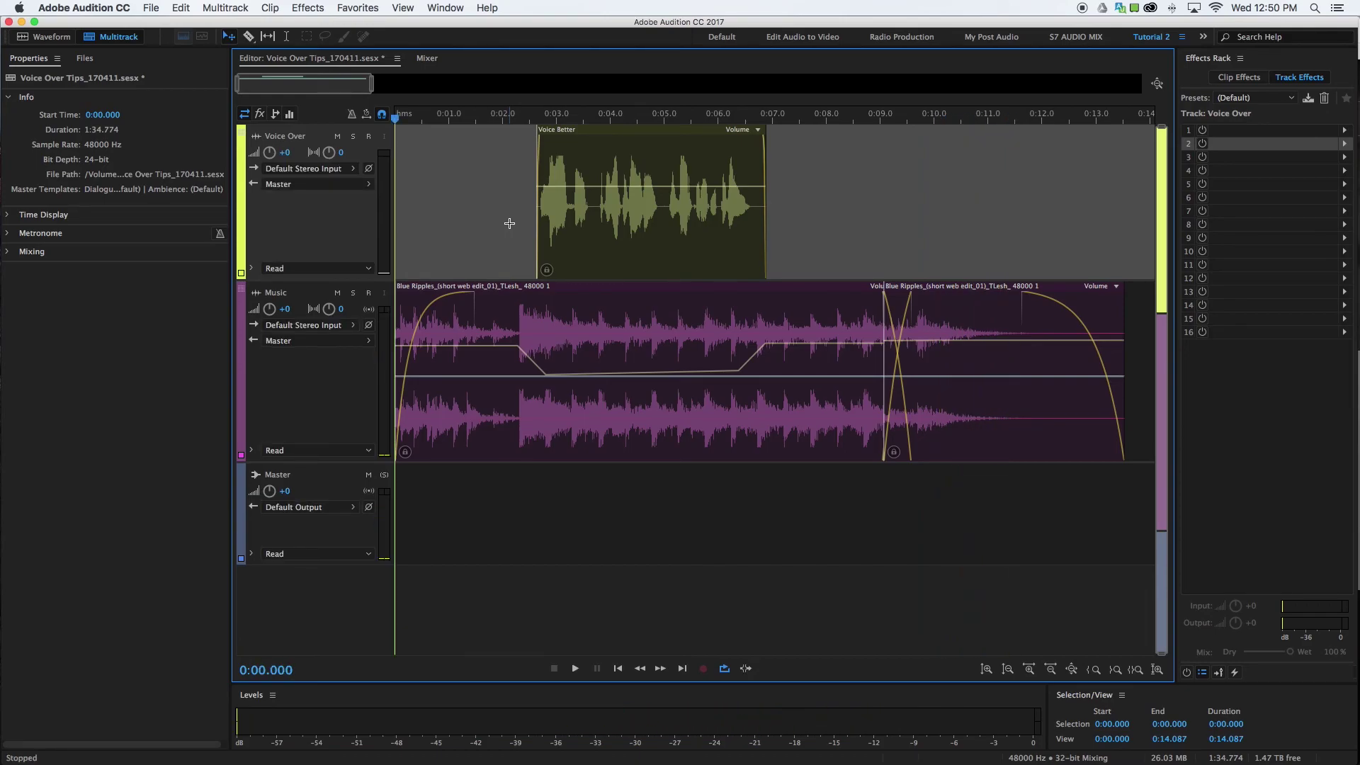